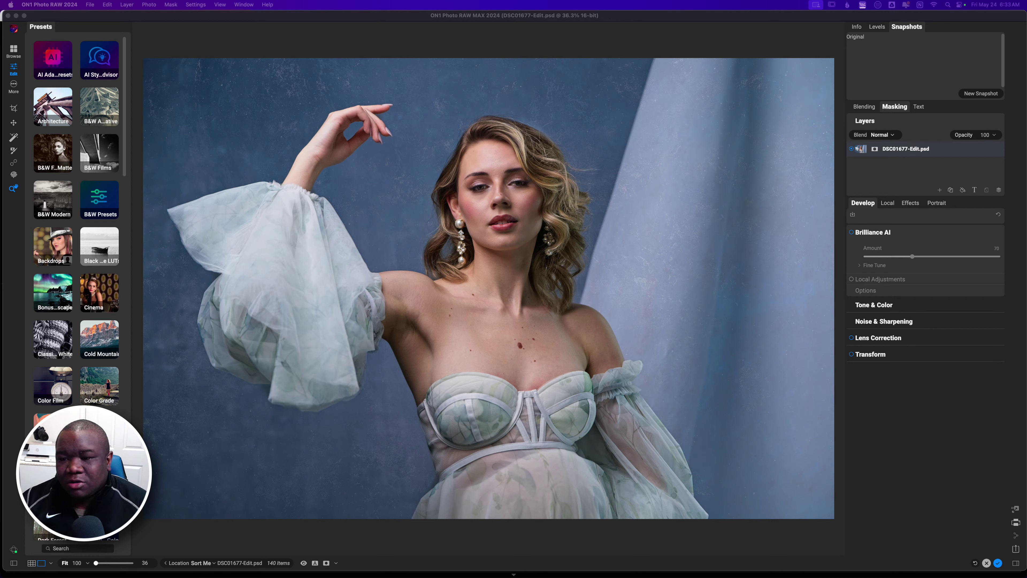
click(572, 356)
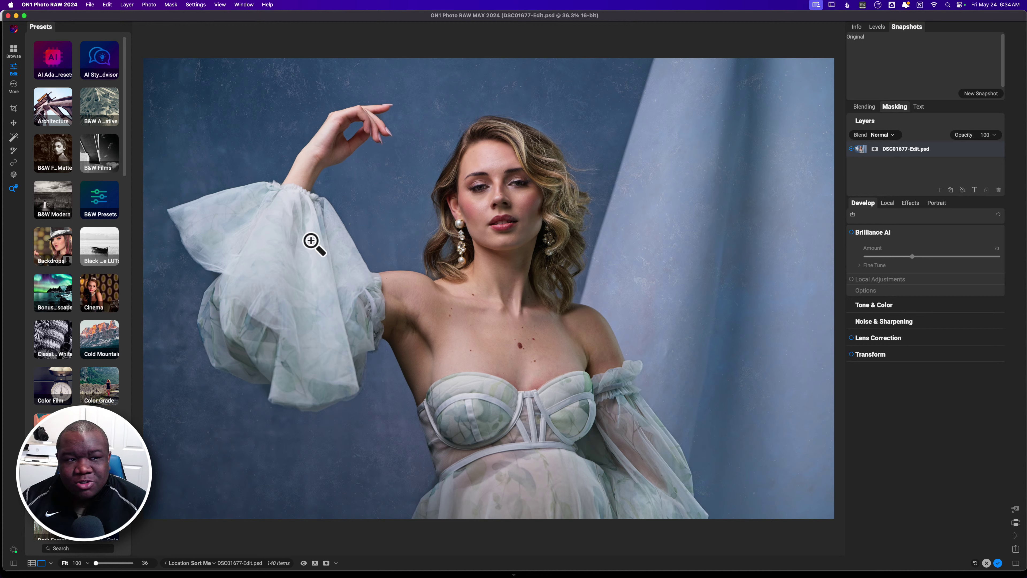
click(102, 73)
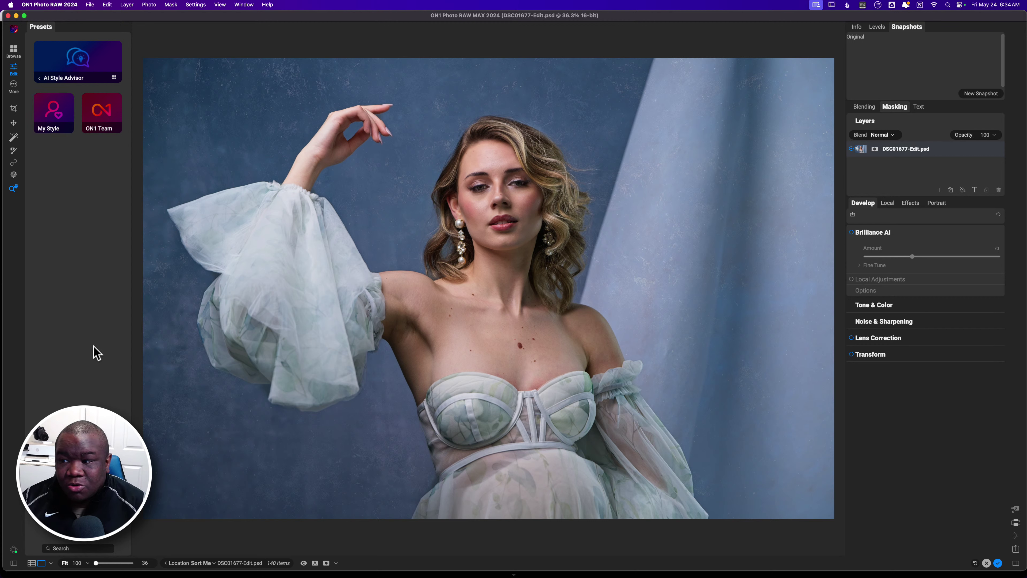
click(14, 564)
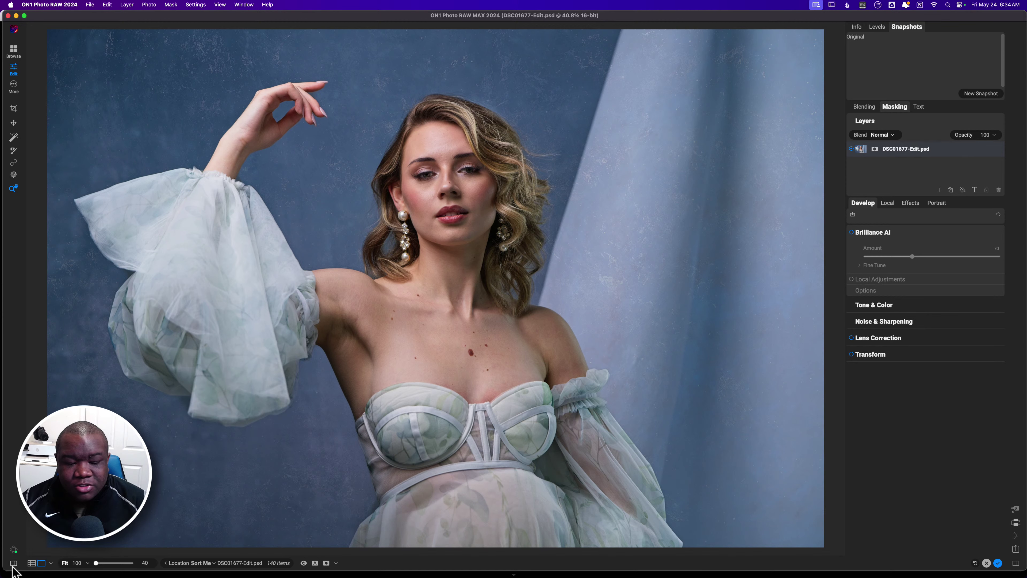
click(13, 564)
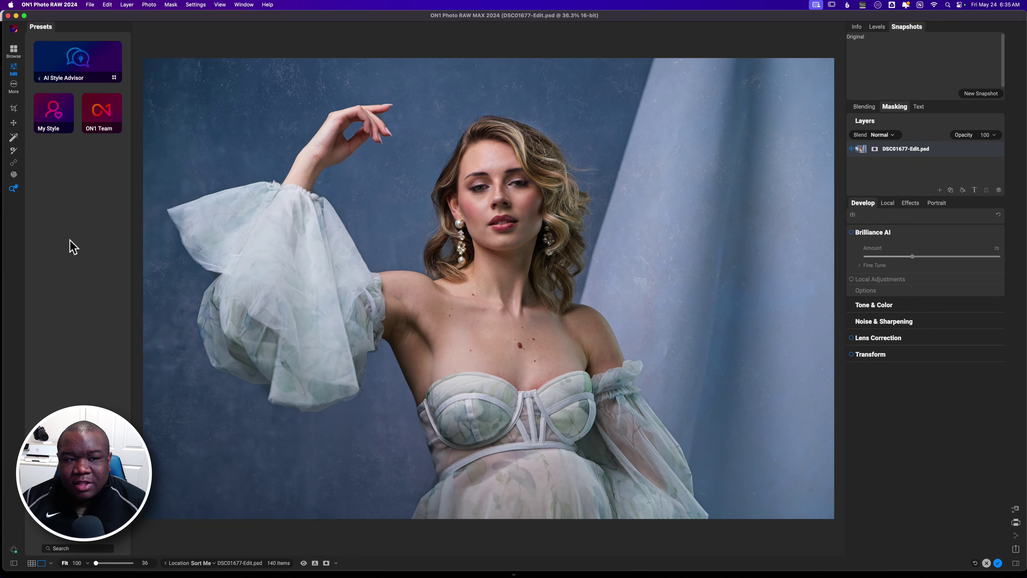
click(39, 78)
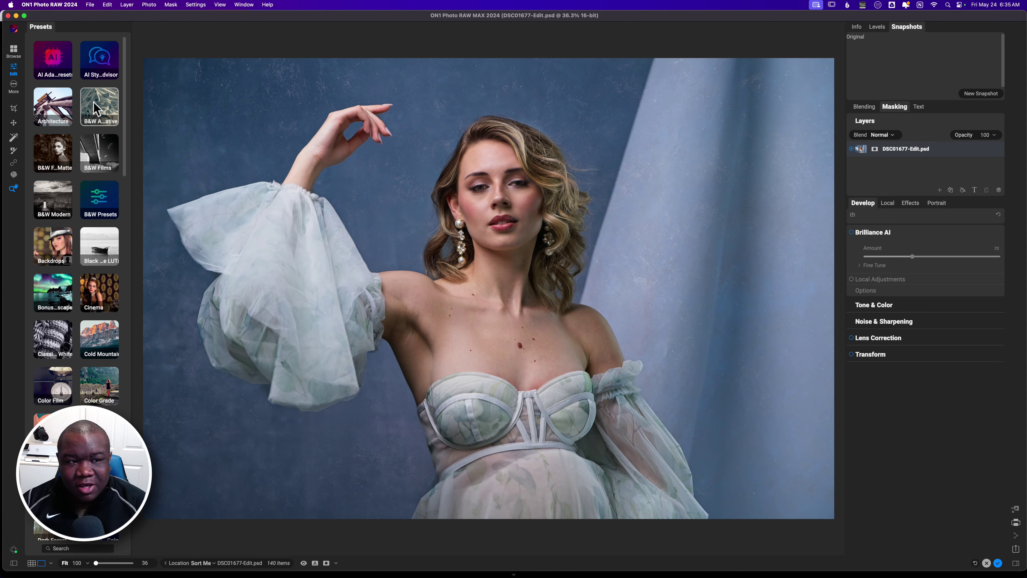
Preview the preset styles suggested by the ON1 Team in the AI Style Advisor.
click(101, 75)
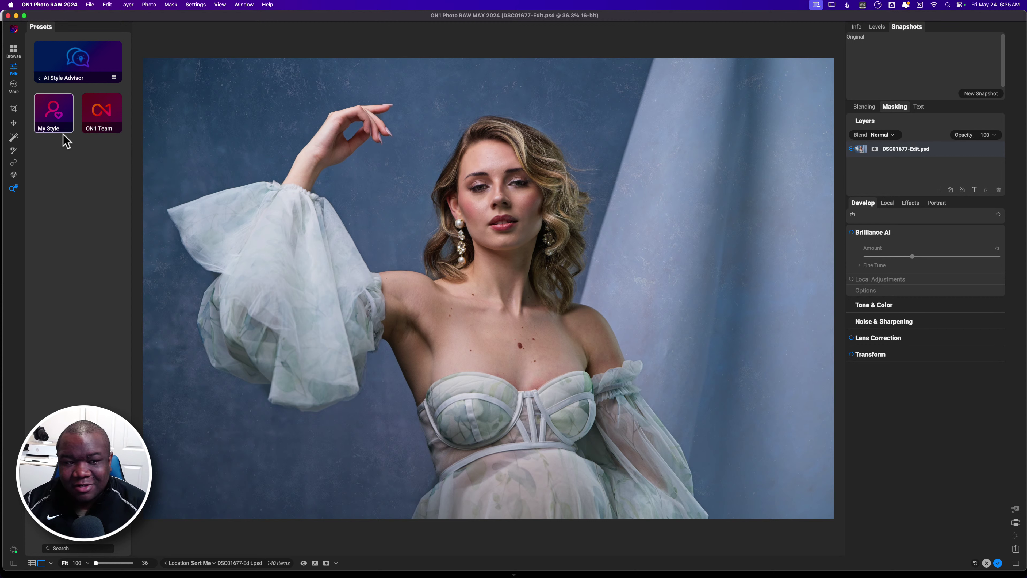
click(103, 115)
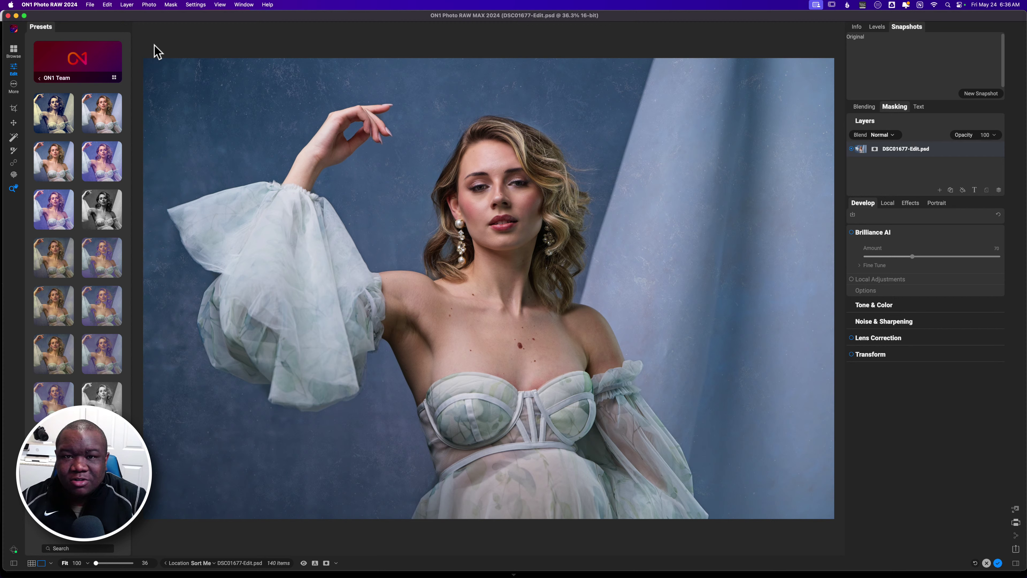
click(48, 129)
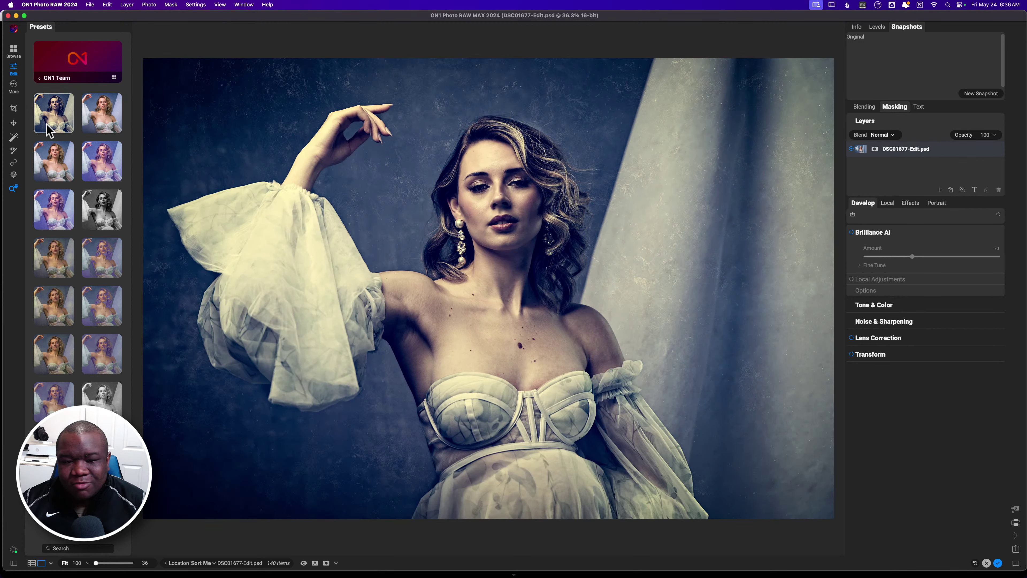
click(106, 125)
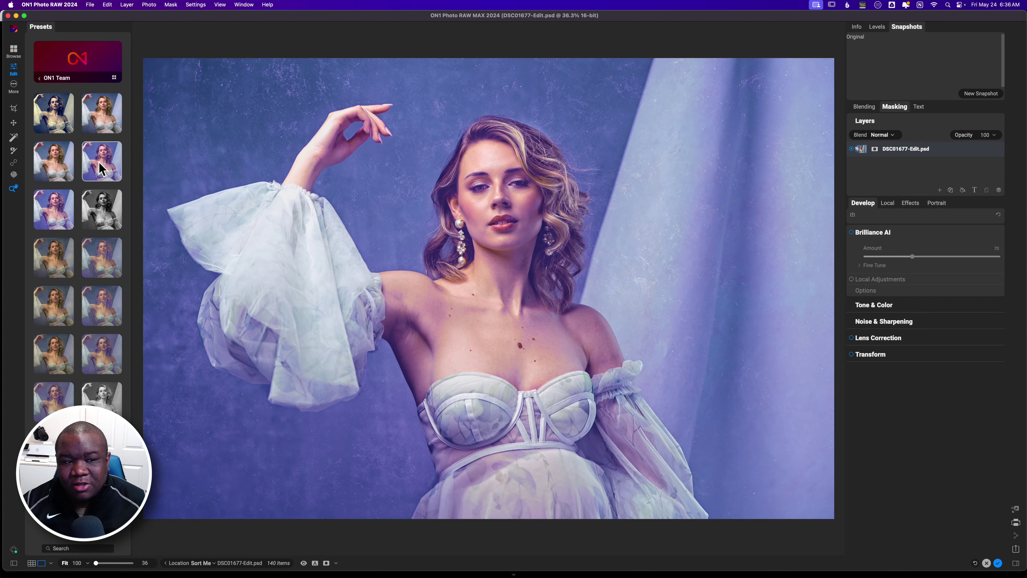
click(109, 276)
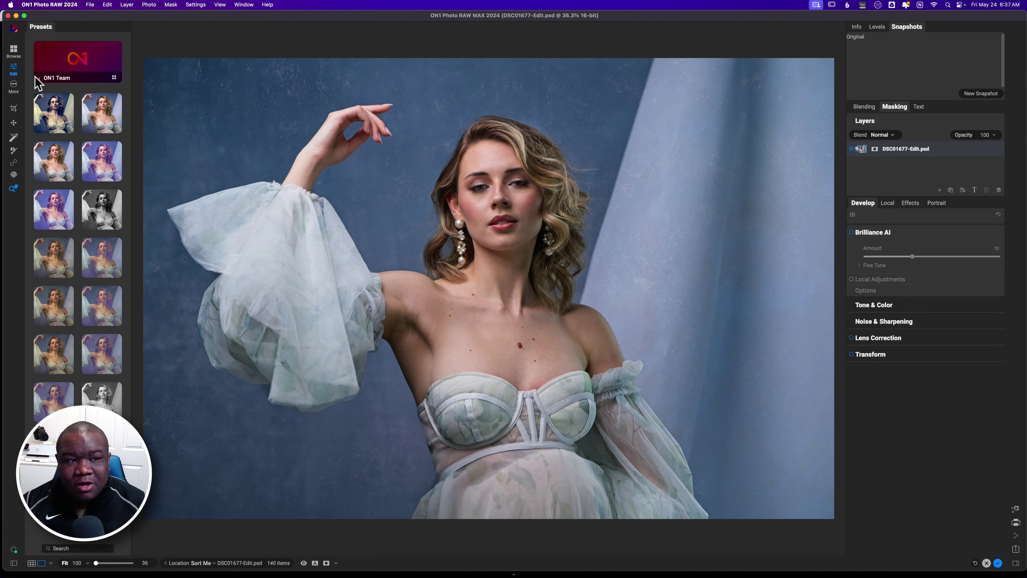
click(39, 78)
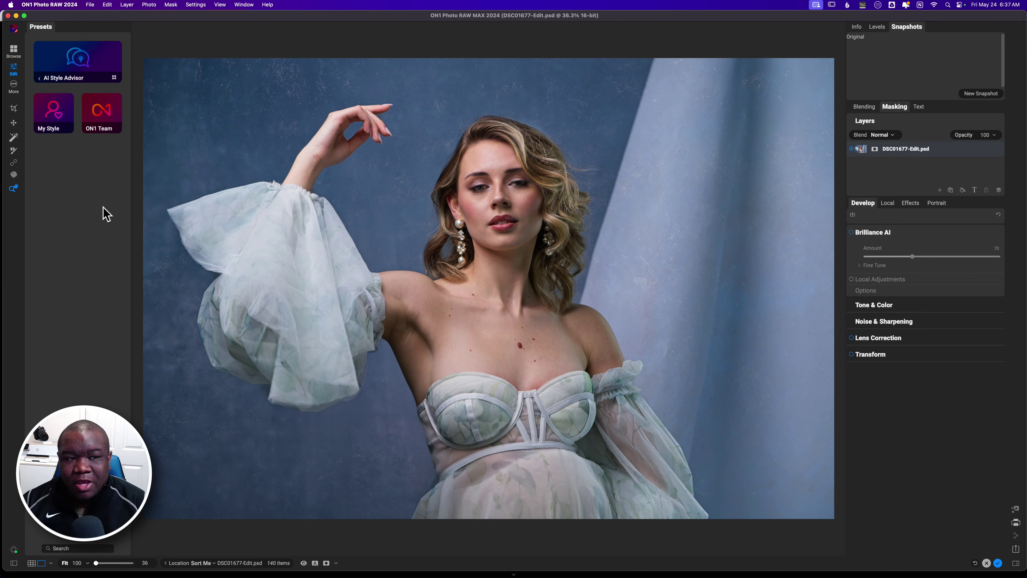
Preview the My Style suggestions and apply the bright teal style with the white border, replacing the current Effects filter stack.
click(58, 115)
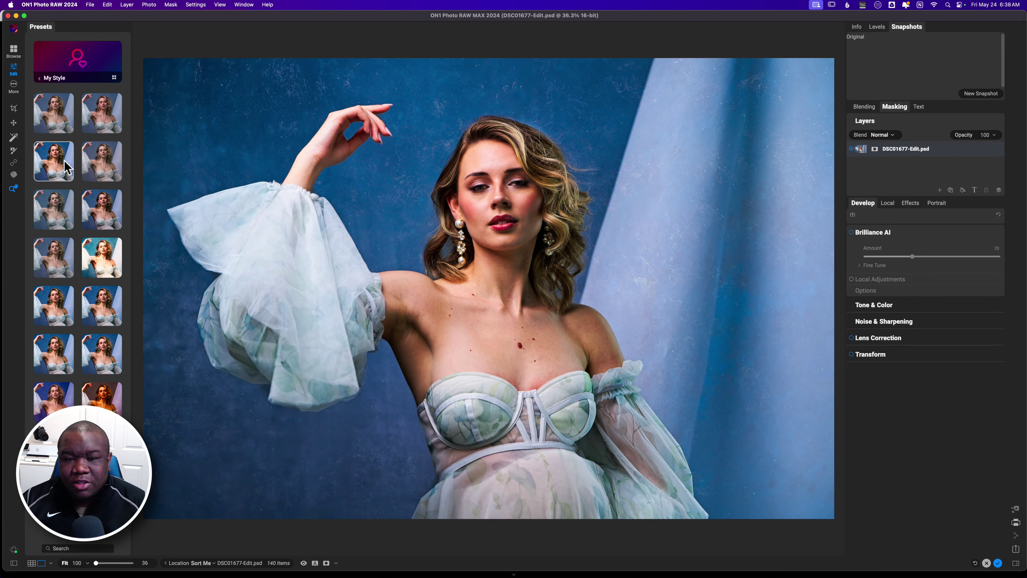
click(102, 167)
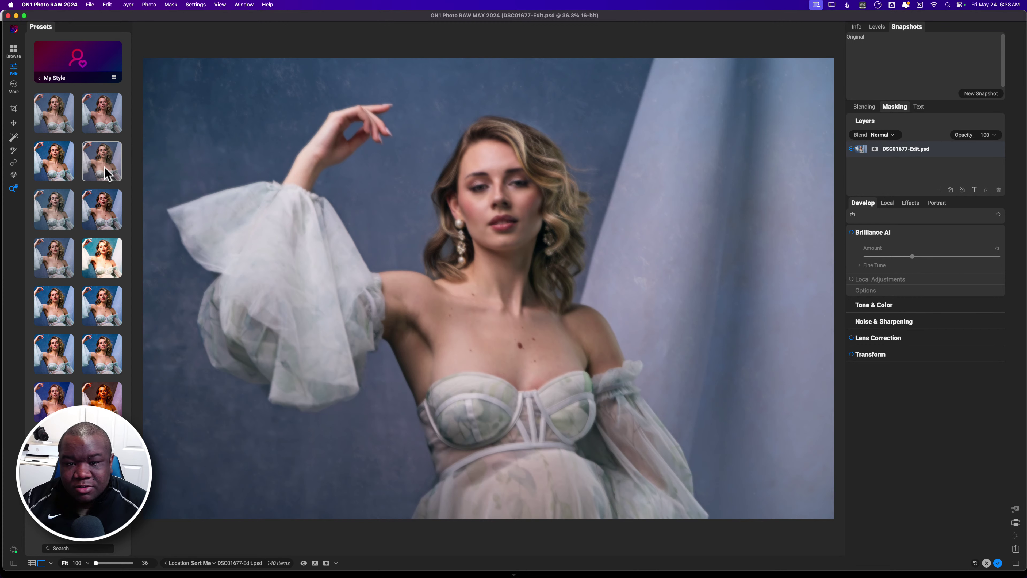
click(109, 218)
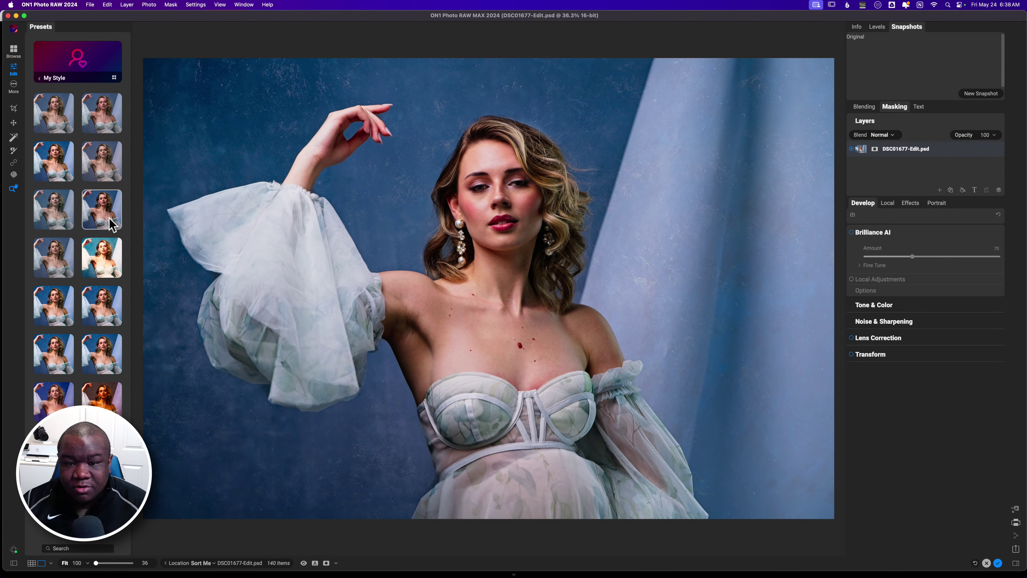
click(57, 225)
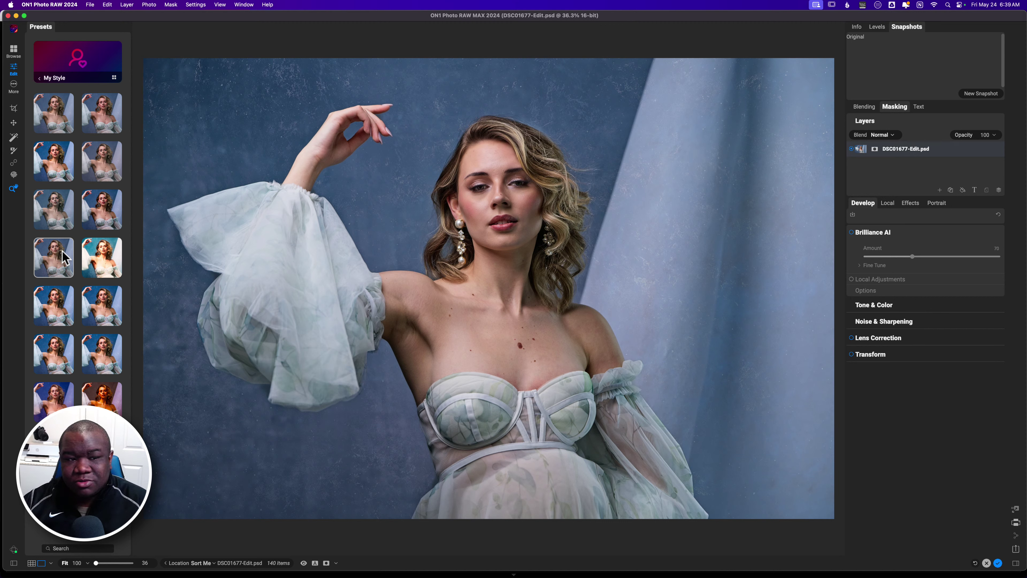
click(89, 257)
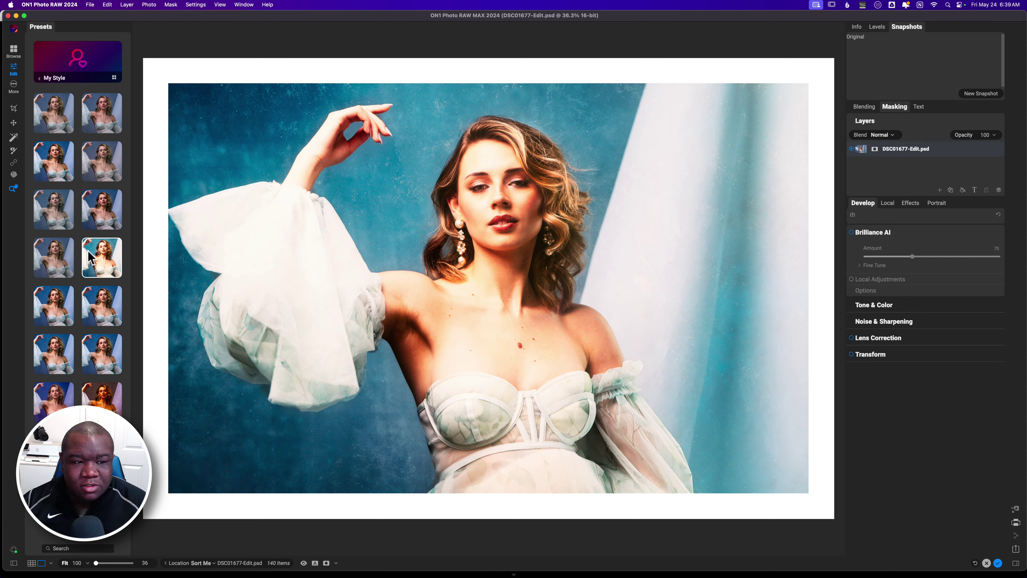
click(89, 257)
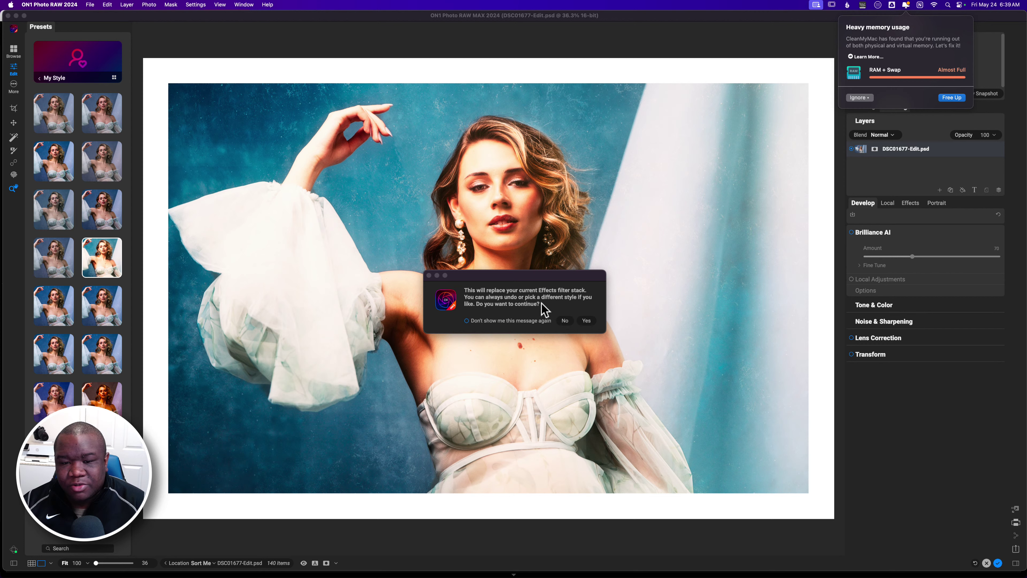
click(585, 321)
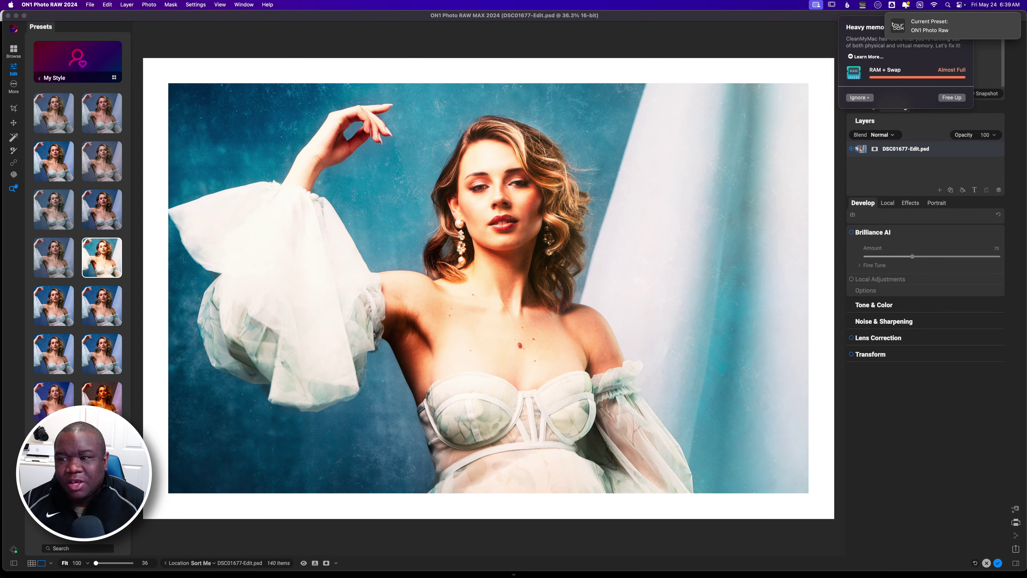
Ignore the heavy memory usage alert for 3 days.
click(863, 97)
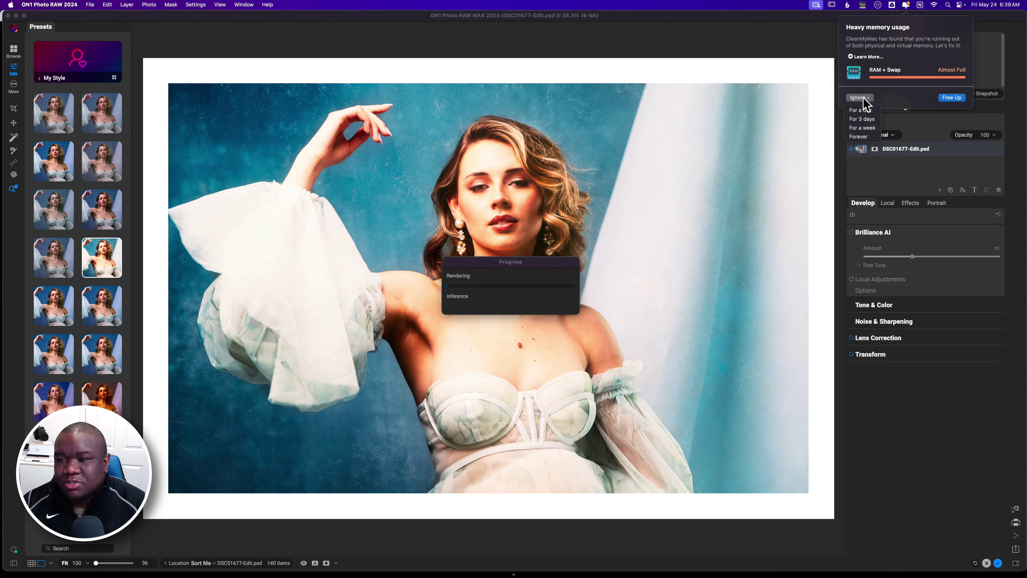
click(862, 118)
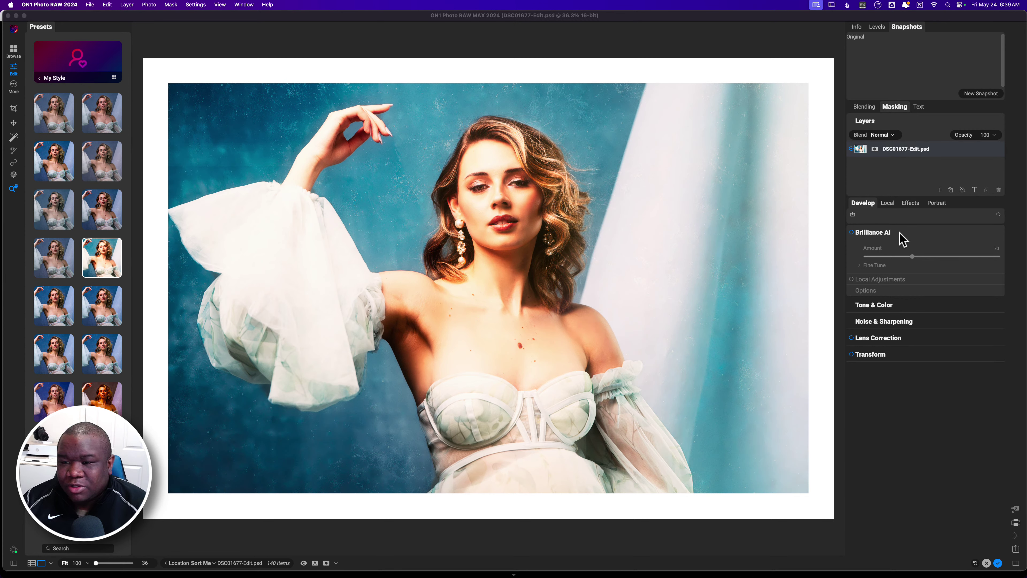
Turn off the Borders, Film Grain and Tone Enhancer filters in the applied style's Effects stack.
click(911, 204)
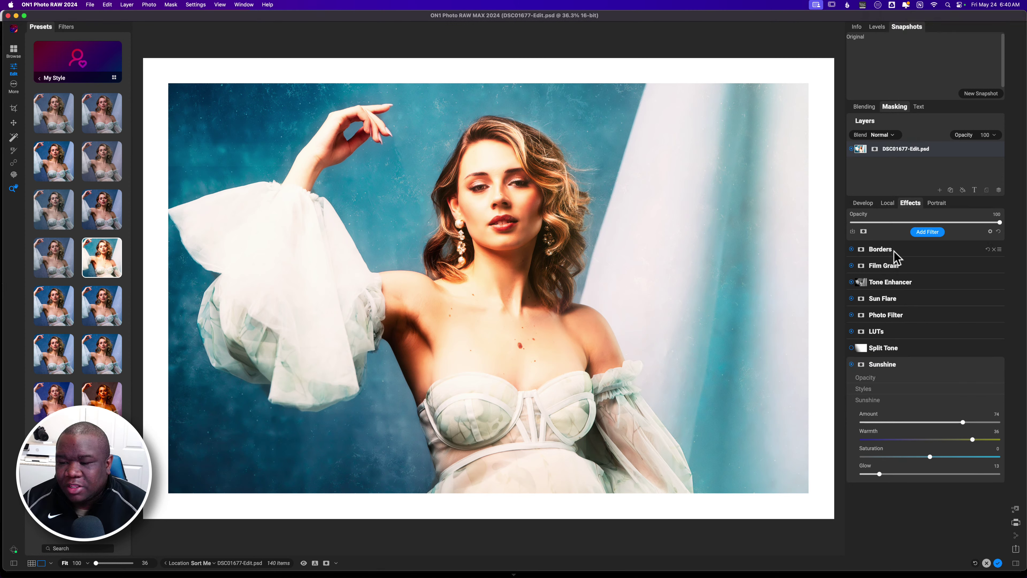
click(905, 364)
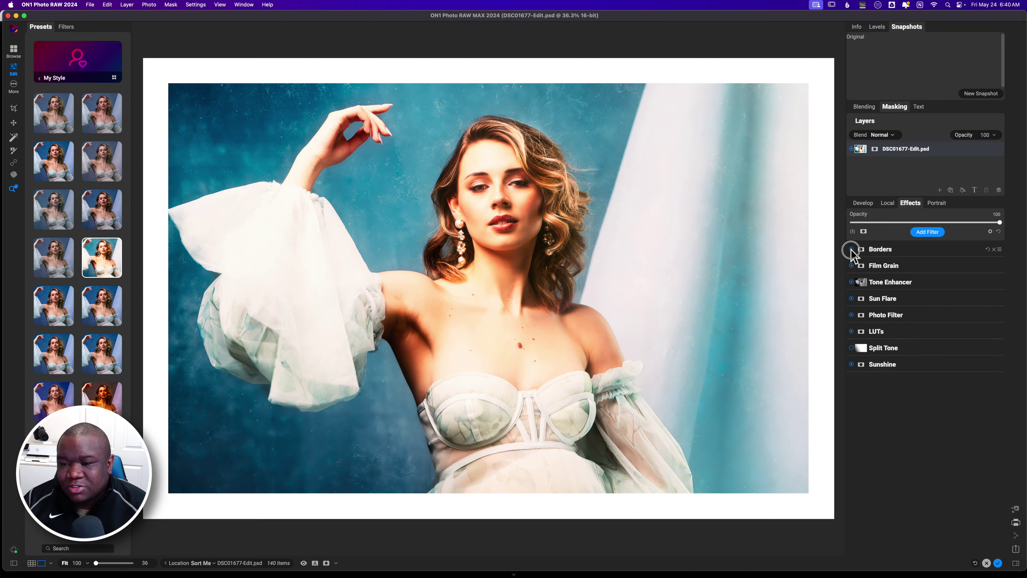
click(852, 282)
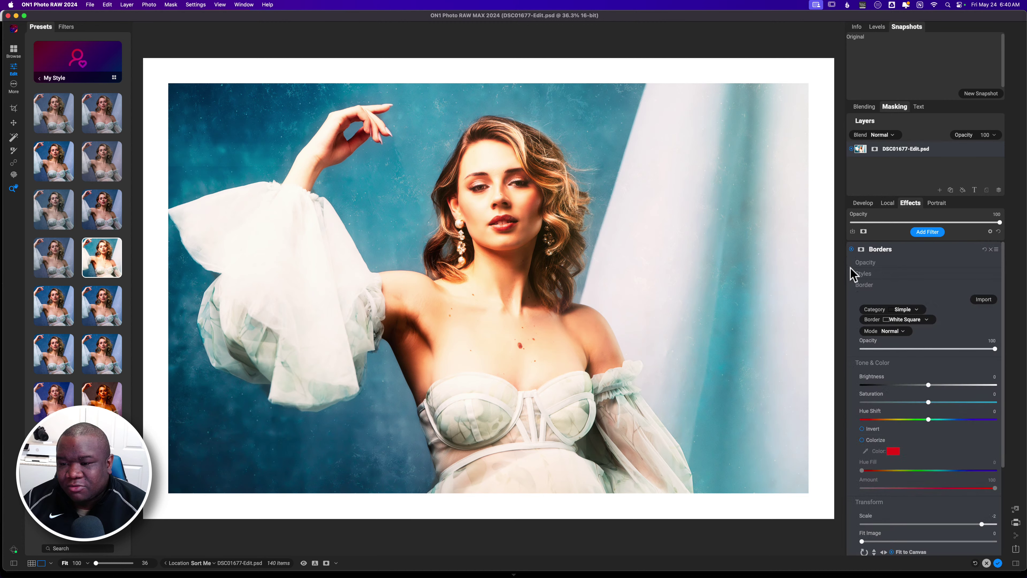
click(852, 251)
click(851, 250)
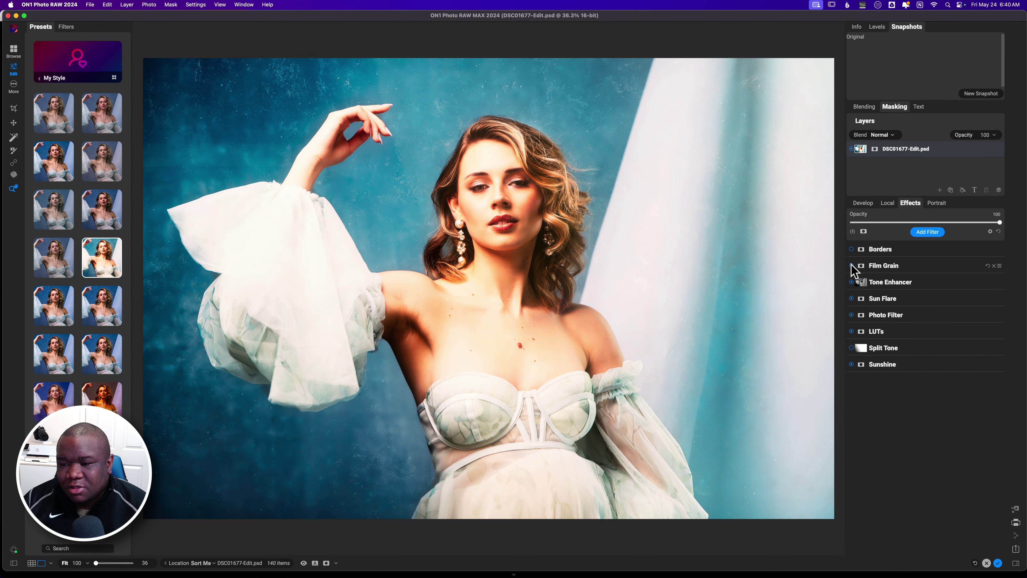
click(853, 283)
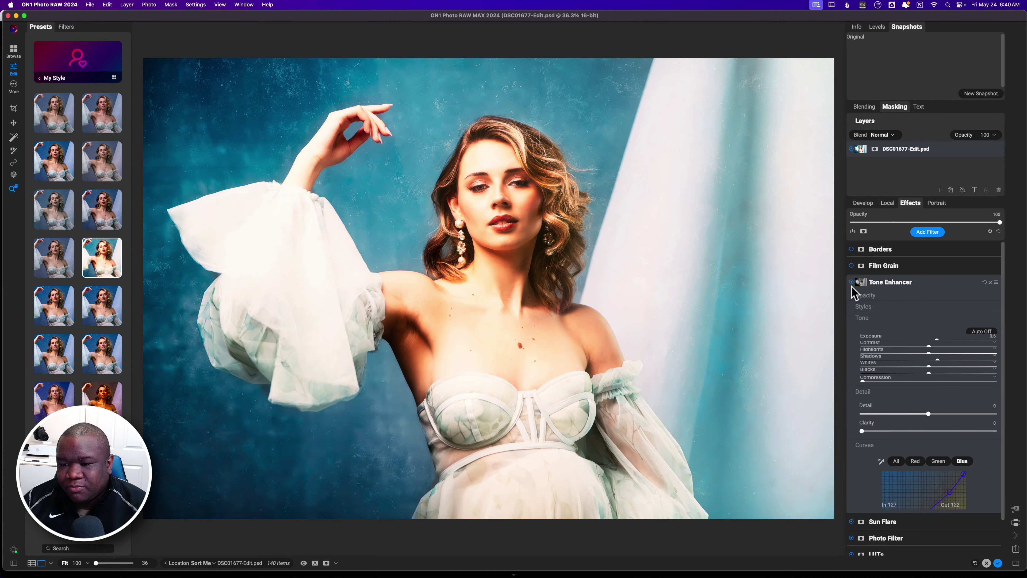
click(852, 283)
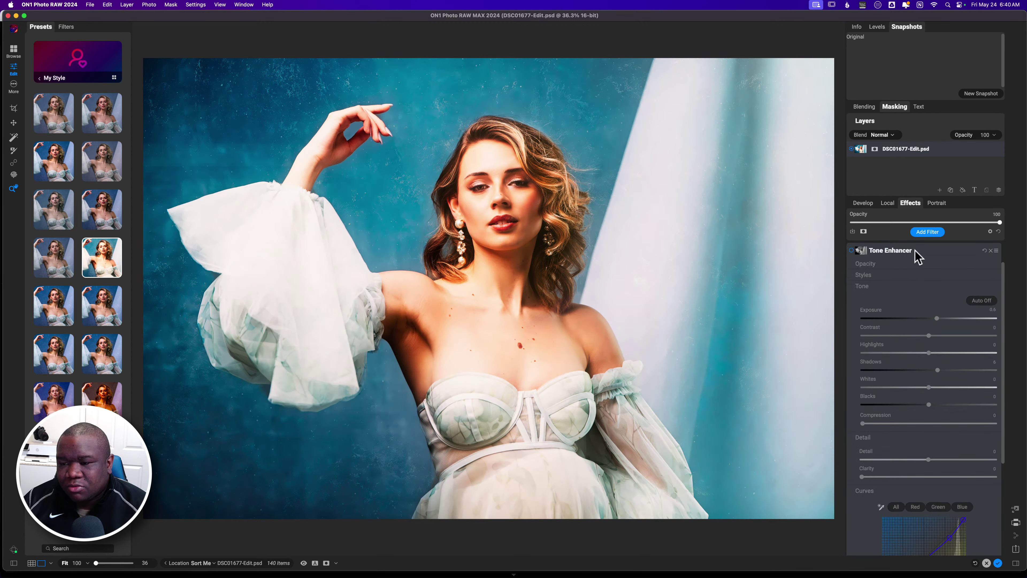
click(916, 251)
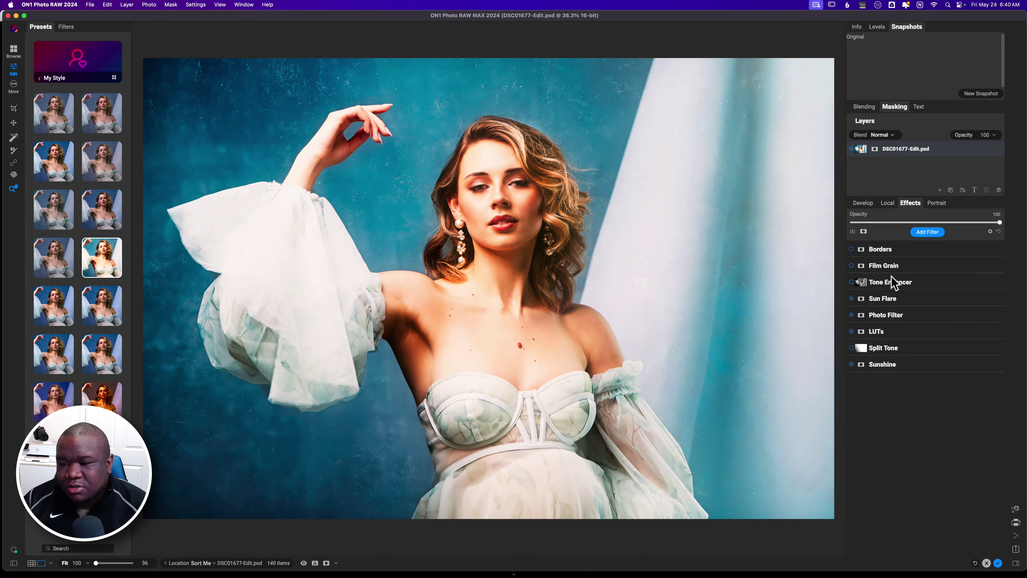
Turn off the Sun Flare, Photo Filter and LUTs filters and check the Sunshine filter's contribution.
click(851, 299)
click(851, 315)
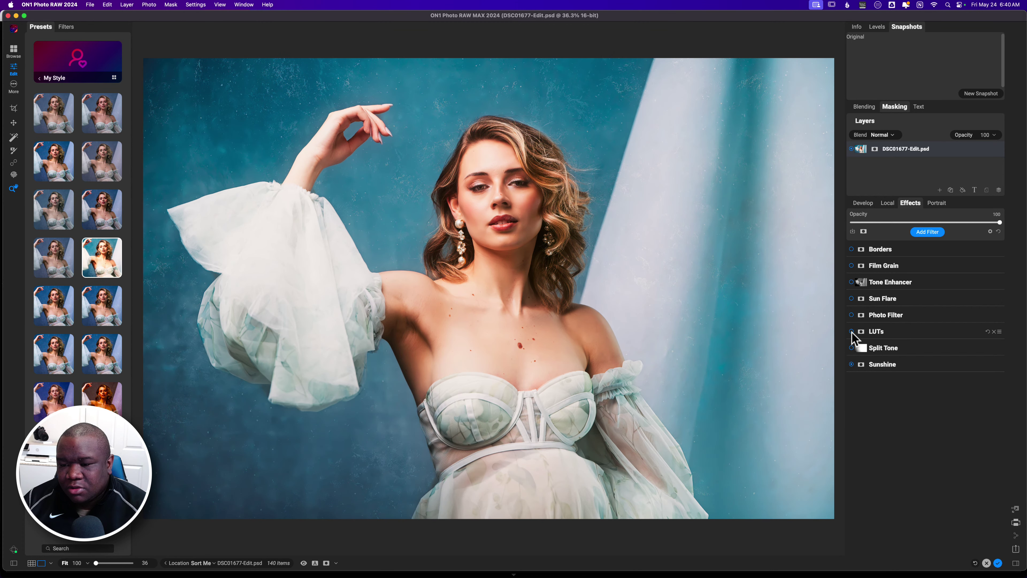
click(852, 332)
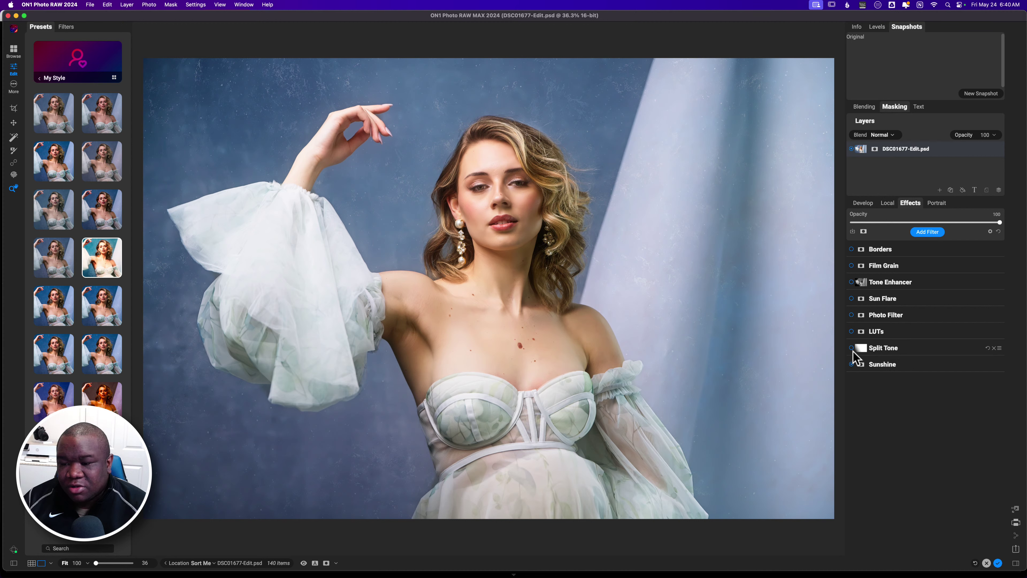
click(851, 365)
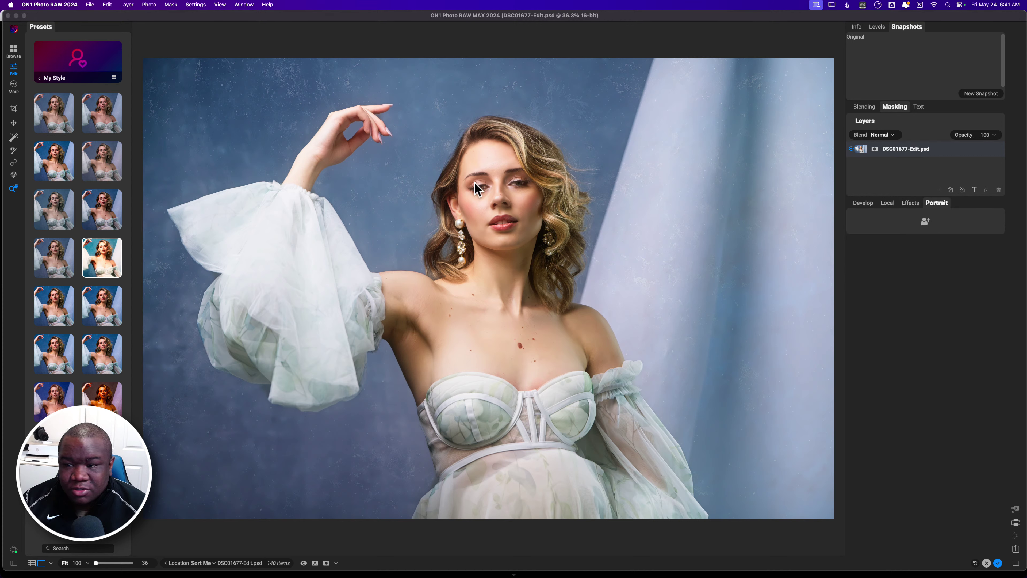
Add the woman's face for portrait retouching and turn off its Portrait AI adjustments.
click(916, 220)
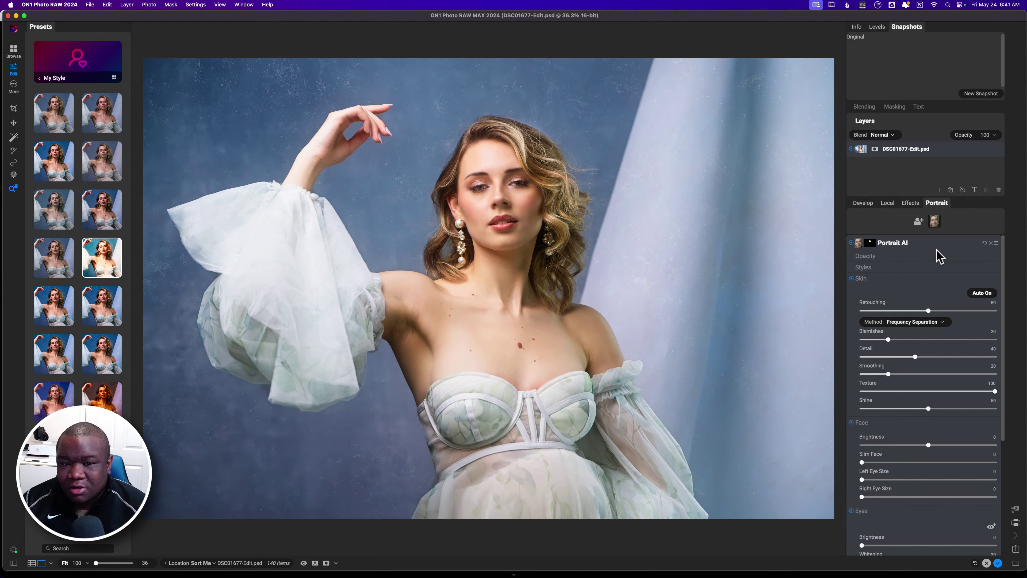
click(851, 243)
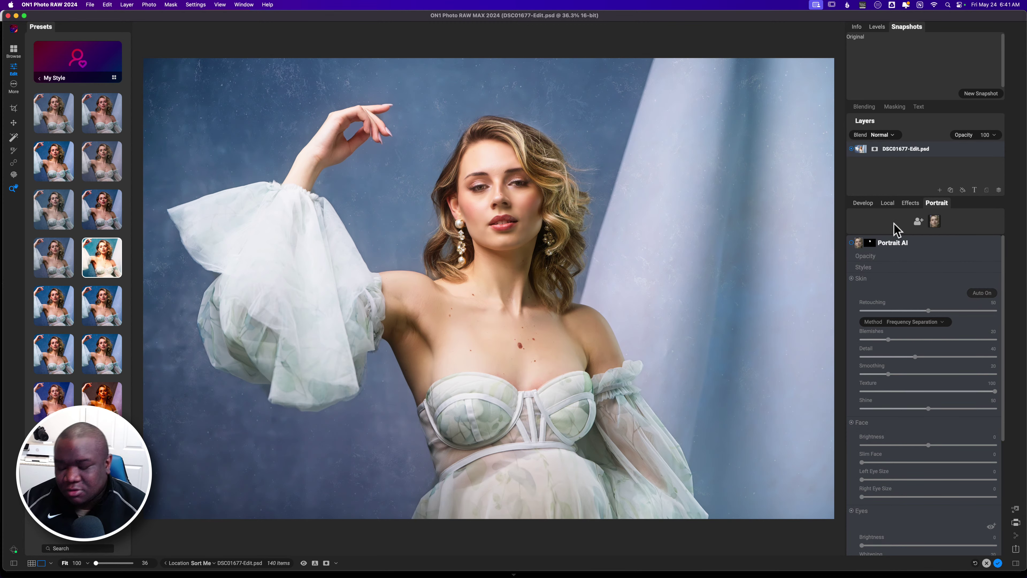
Compare the portrait before and after the edits by toggling the preview off and on twice.
key(super+p)
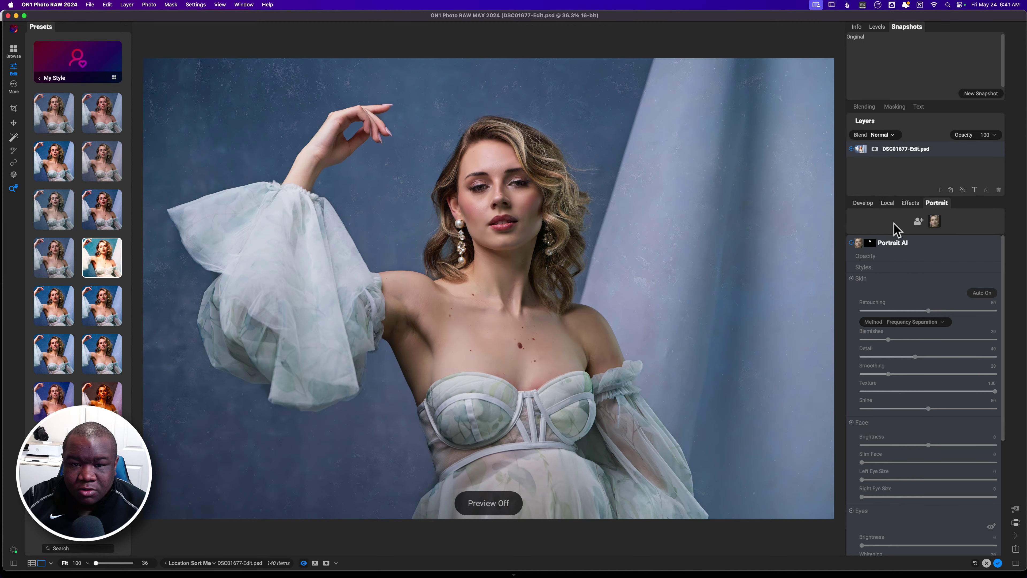
key(super+p)
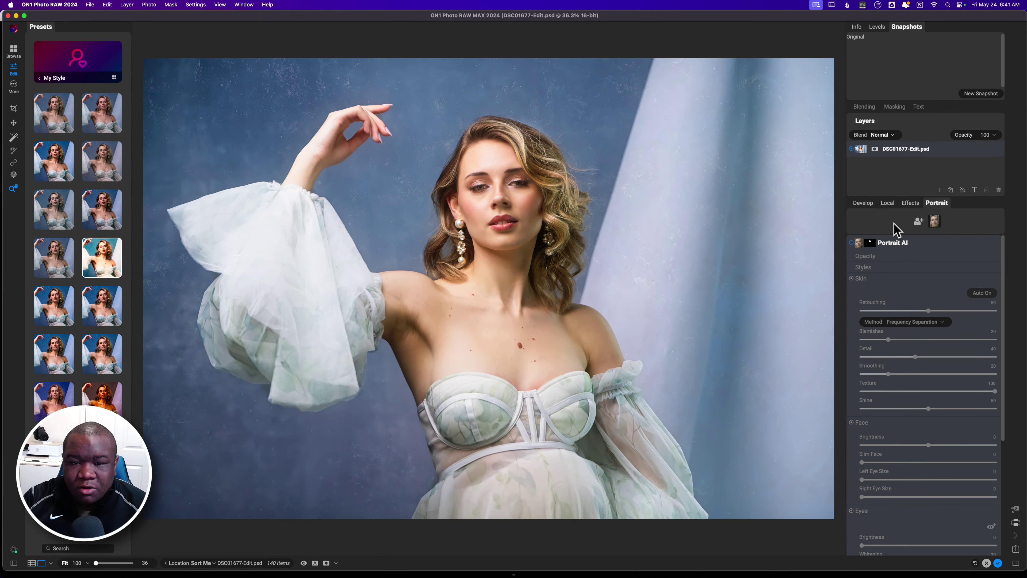
key(super+p)
key(super+p)
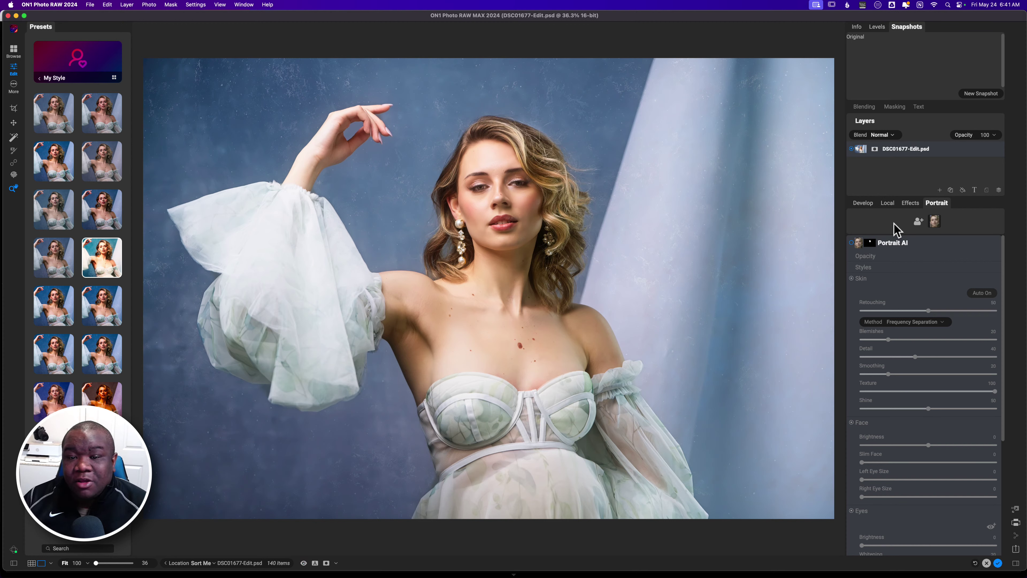
Reduce the Sunshine filter's Amount to 45 in the Effects stack and compare the portrait with and without the filter.
click(910, 203)
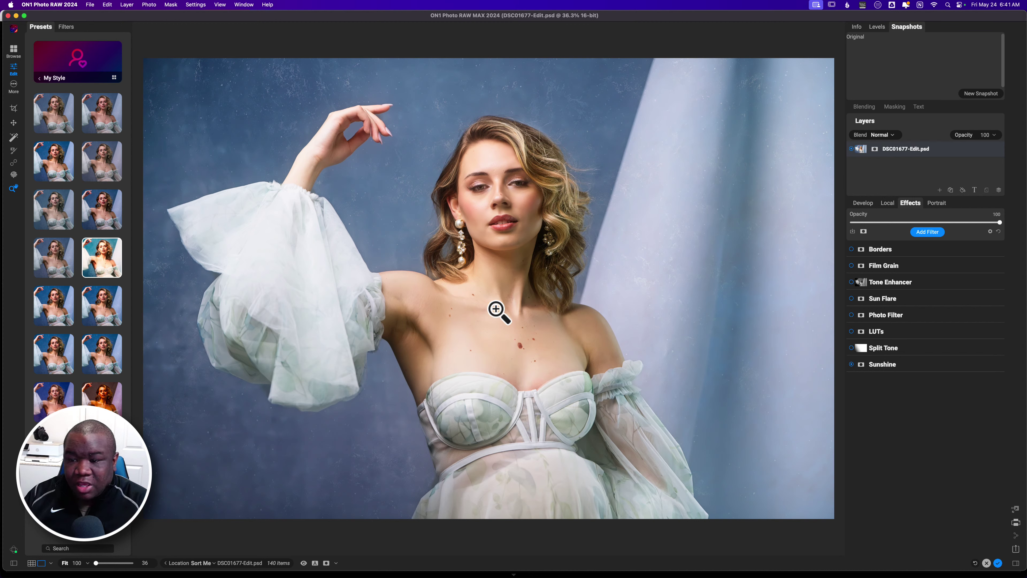
click(934, 366)
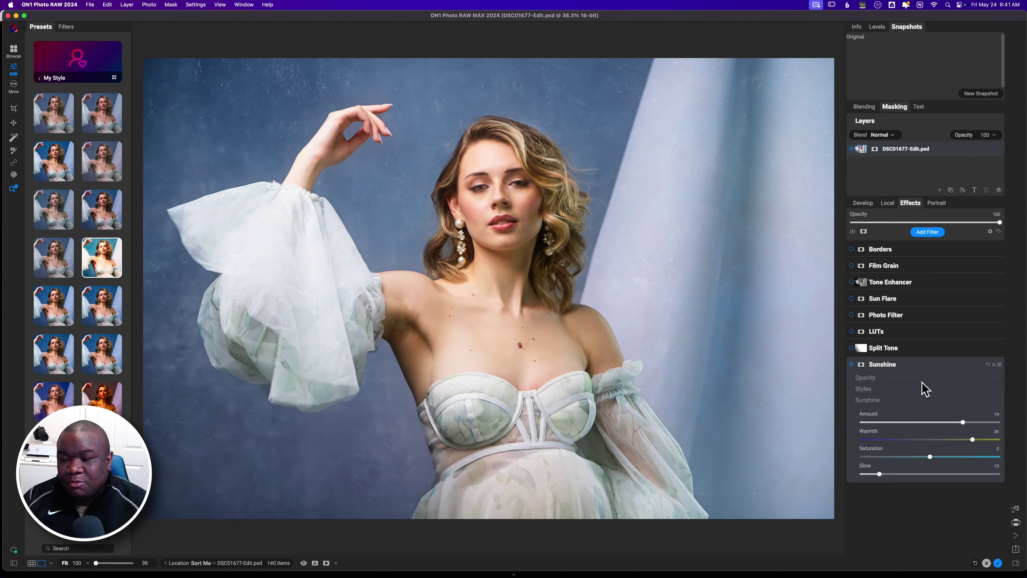
click(851, 364)
click(851, 364)
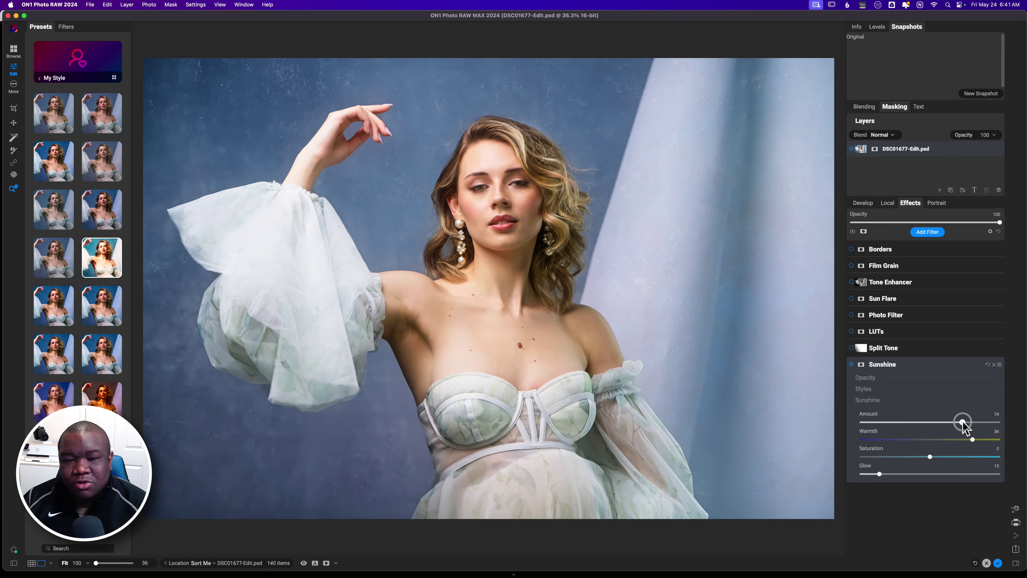
drag(962, 423, 923, 423)
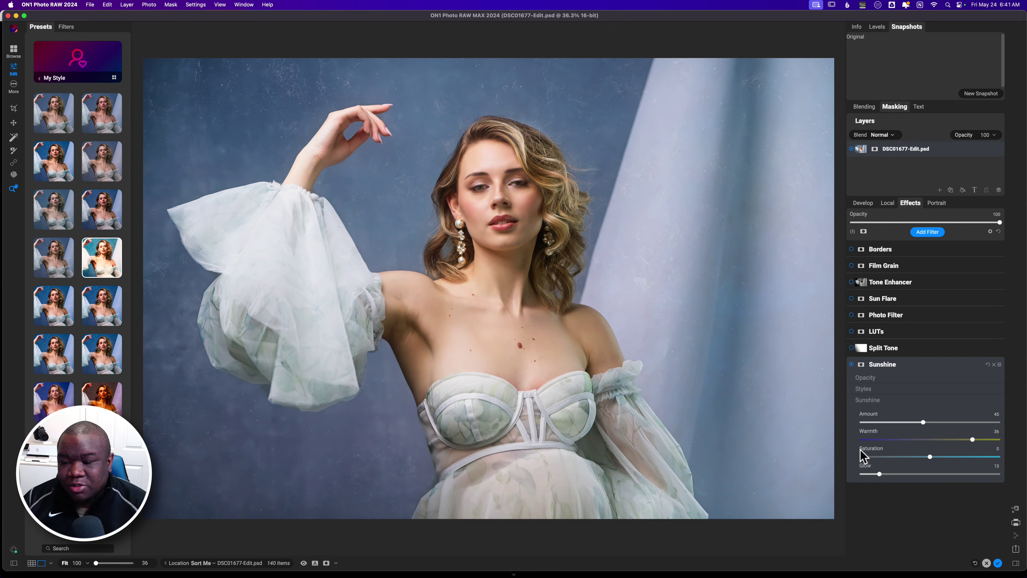
click(851, 364)
click(852, 364)
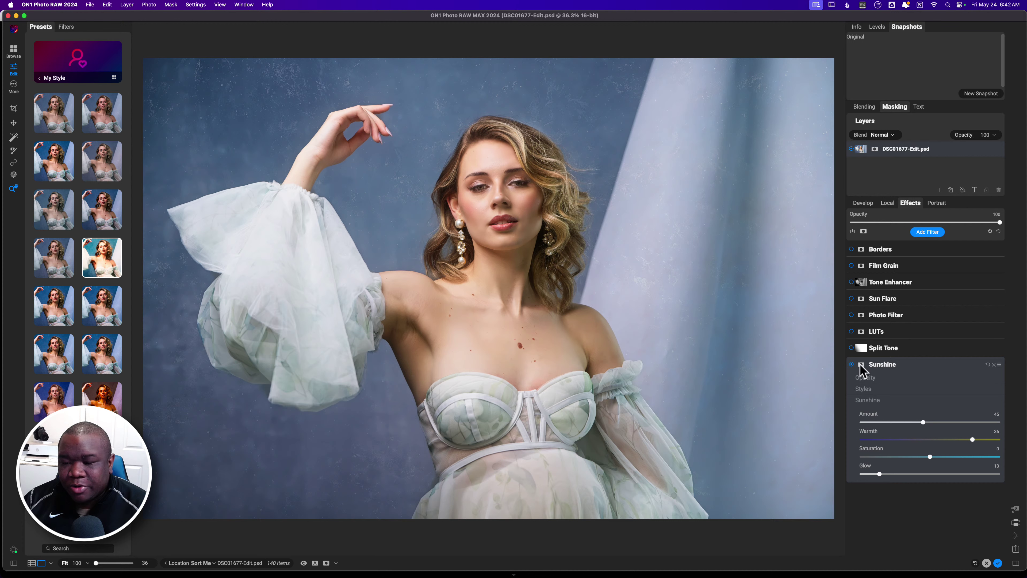
click(881, 366)
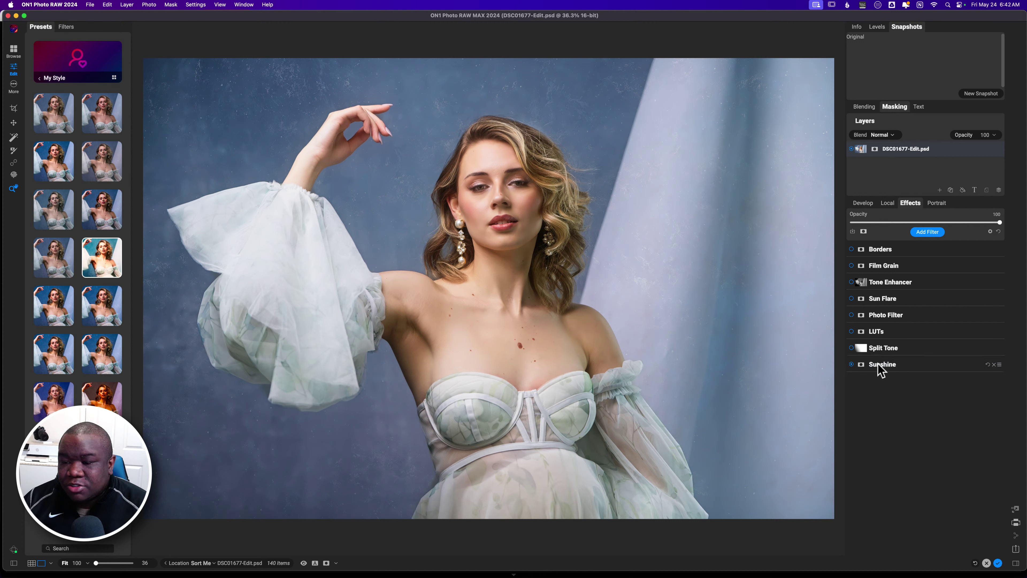
Check the Split Tone filter's effect on the portrait and view its mask, leaving the filter turned off.
click(852, 348)
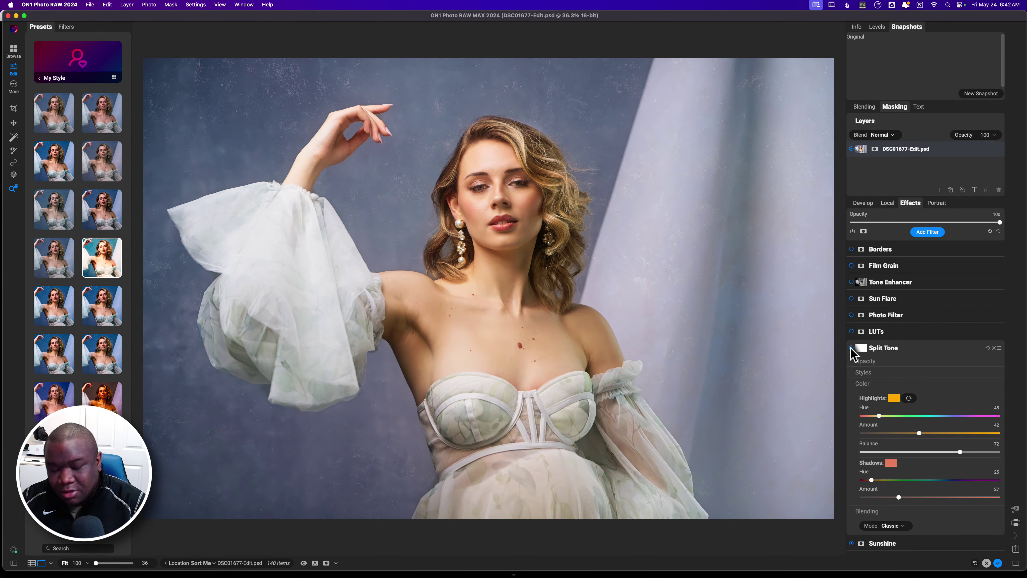
key(m)
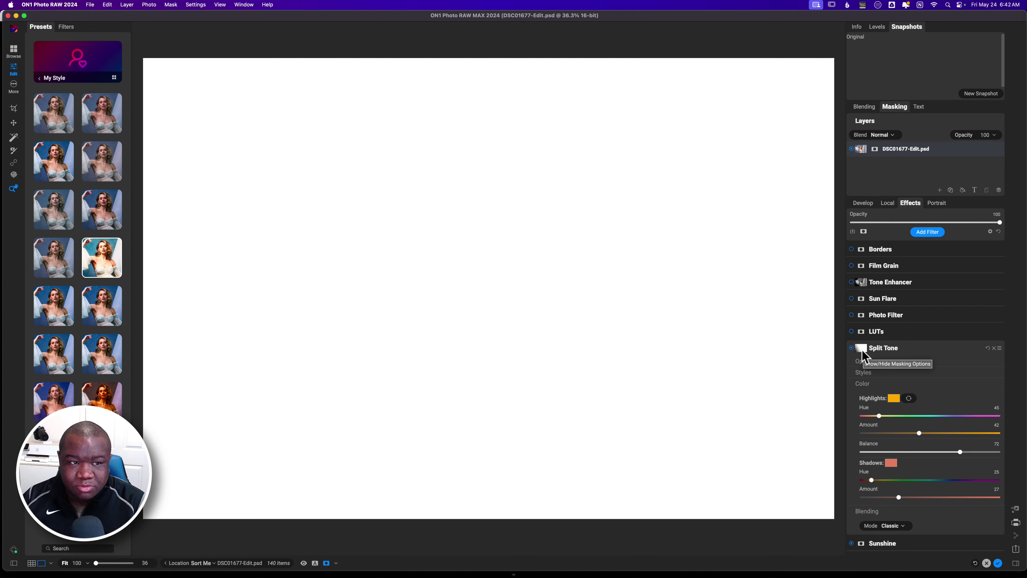
key(m)
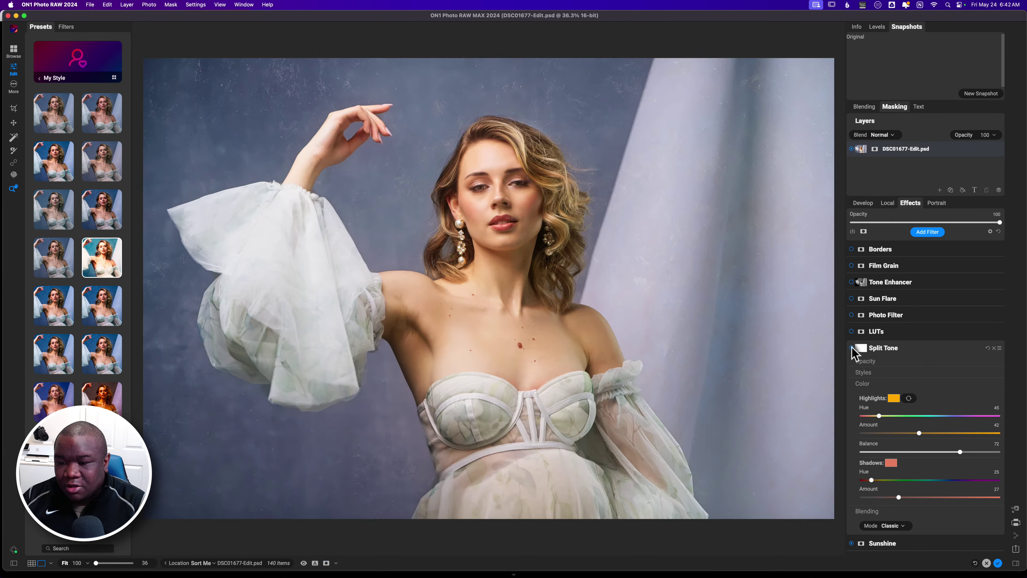
click(851, 347)
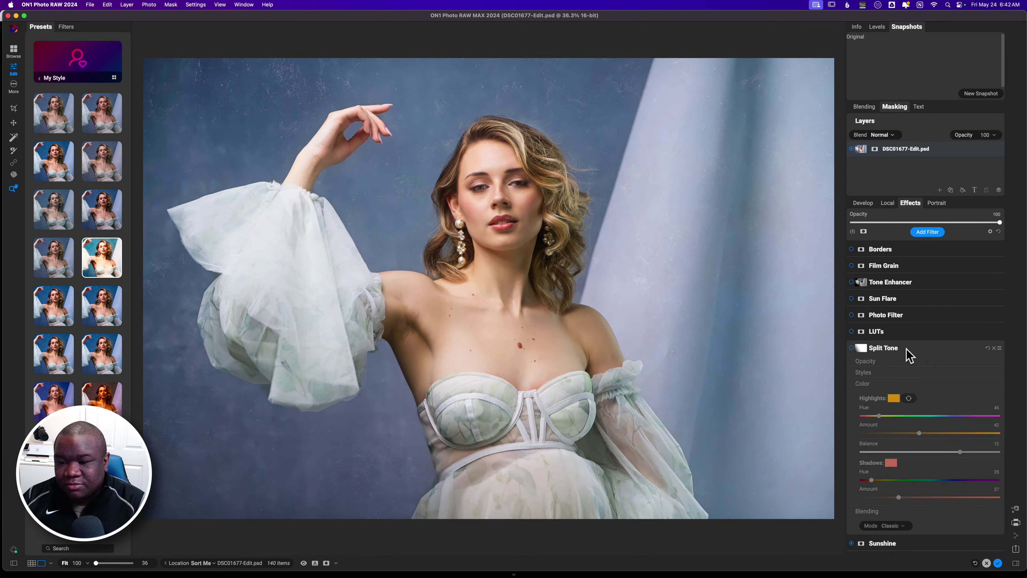
click(891, 348)
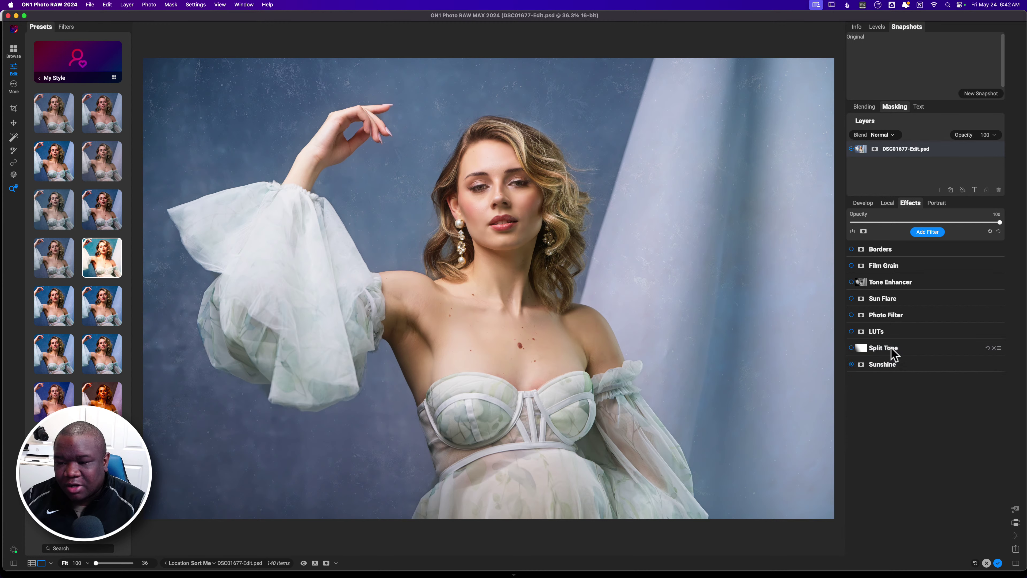
Turn on the LUTs filter, lower its opacity to about 16, and compare the portrait with and without it.
click(851, 331)
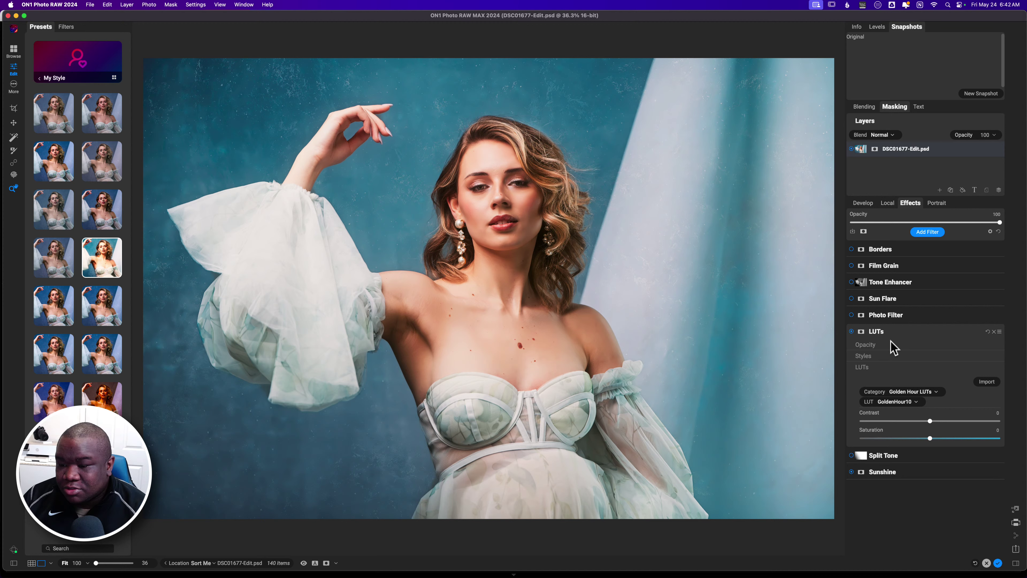
click(893, 348)
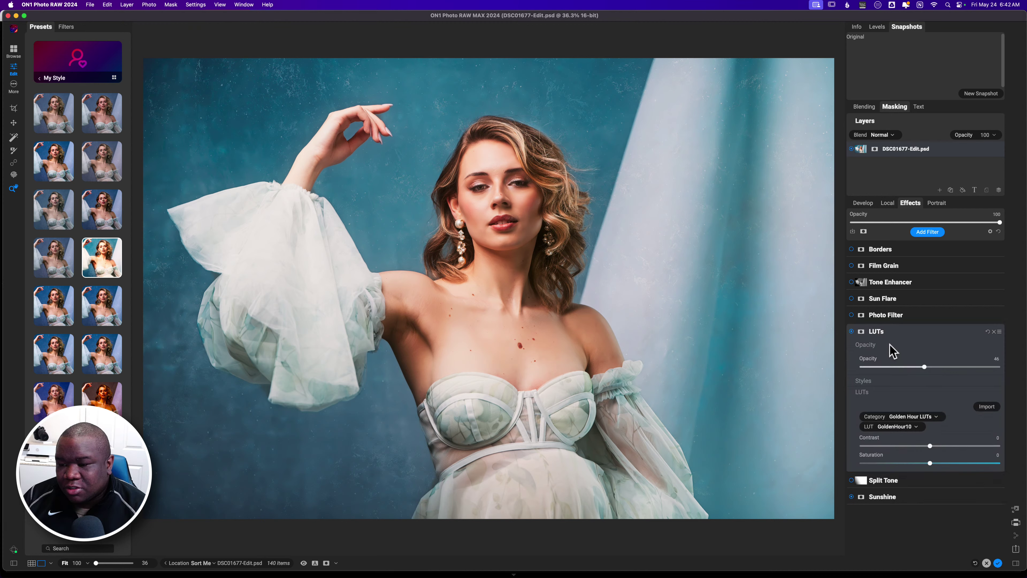
drag(934, 366, 882, 369)
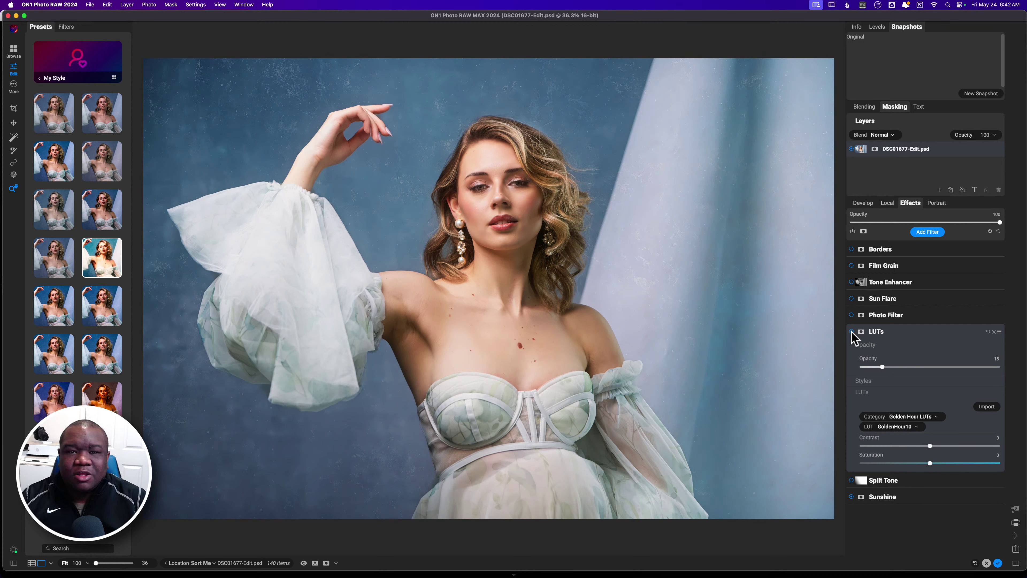
click(851, 331)
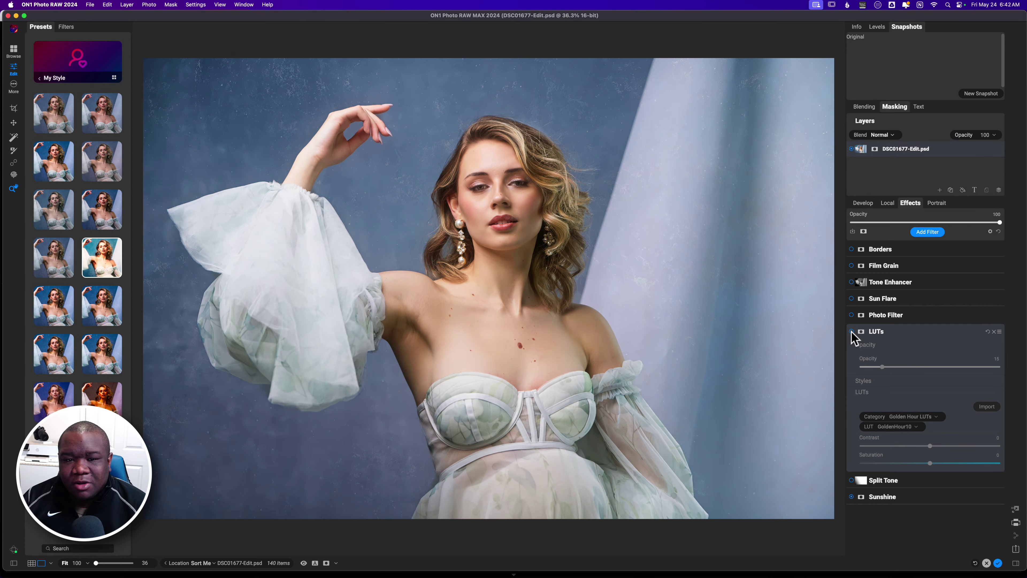
click(852, 330)
click(851, 331)
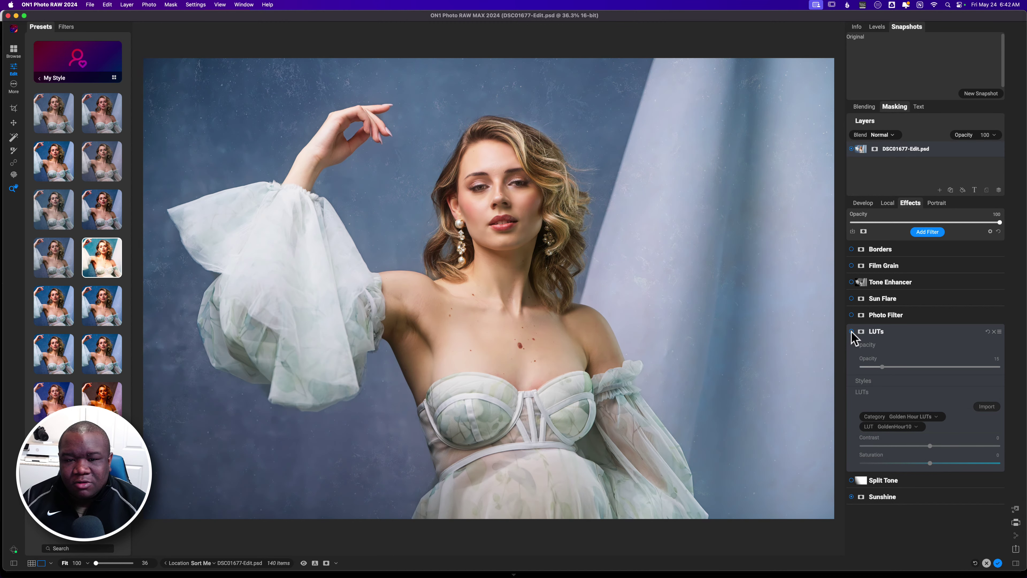
click(851, 331)
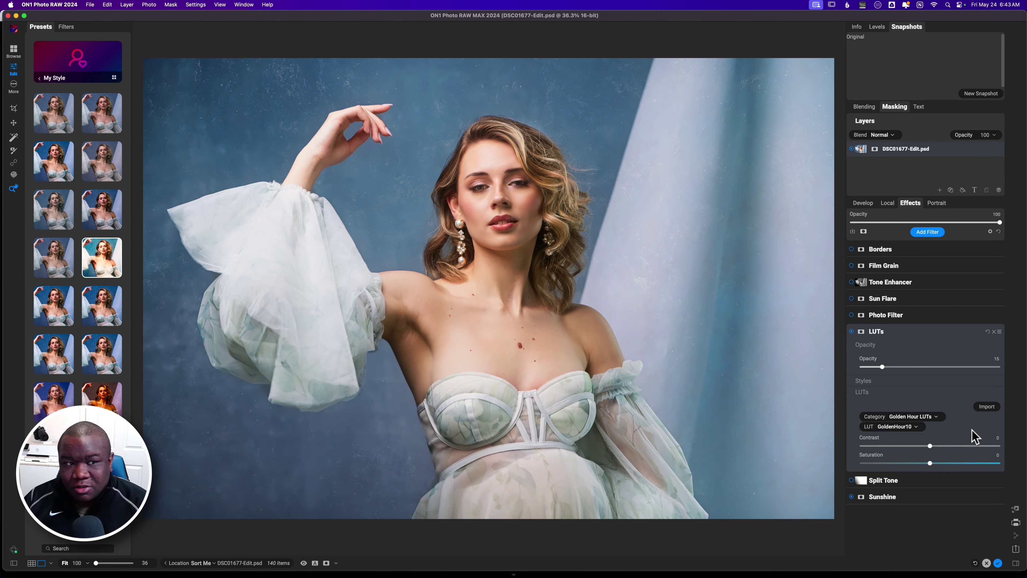
mouse_move(1, 0)
click(142, 117)
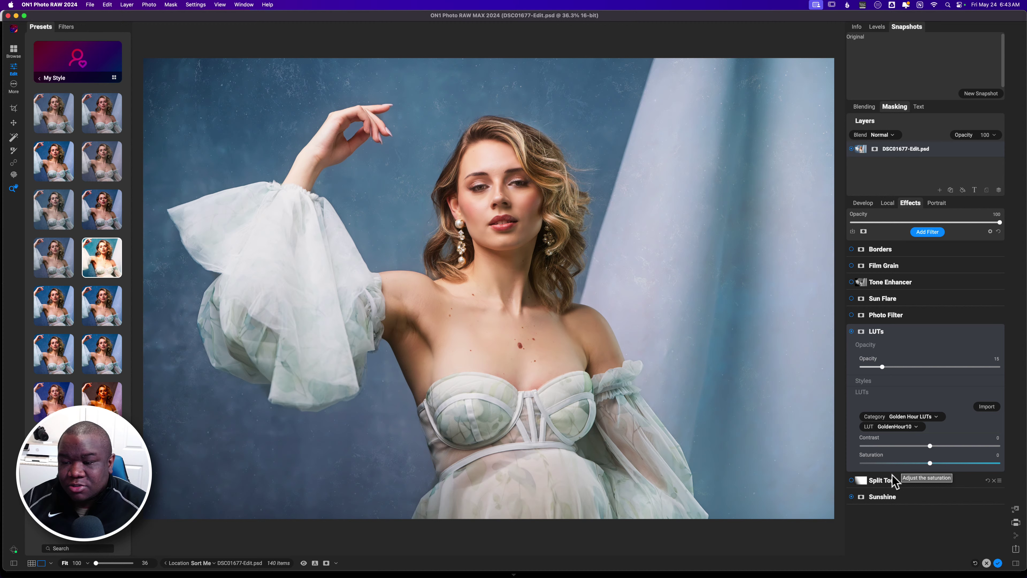
click(897, 336)
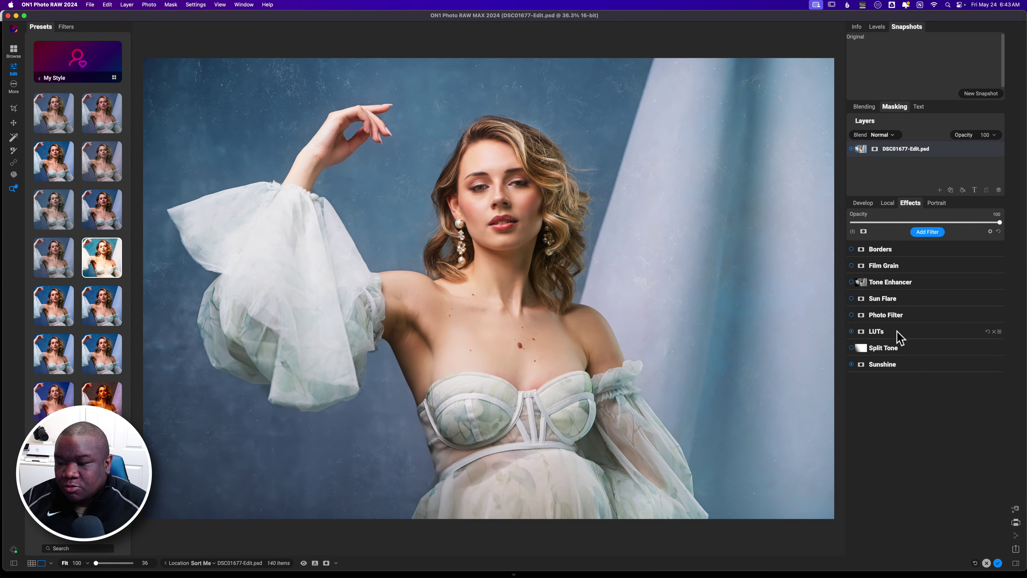
Try the Photo Filter at about 12 opacity, compare its effect on the portrait, and leave the filter off.
click(851, 316)
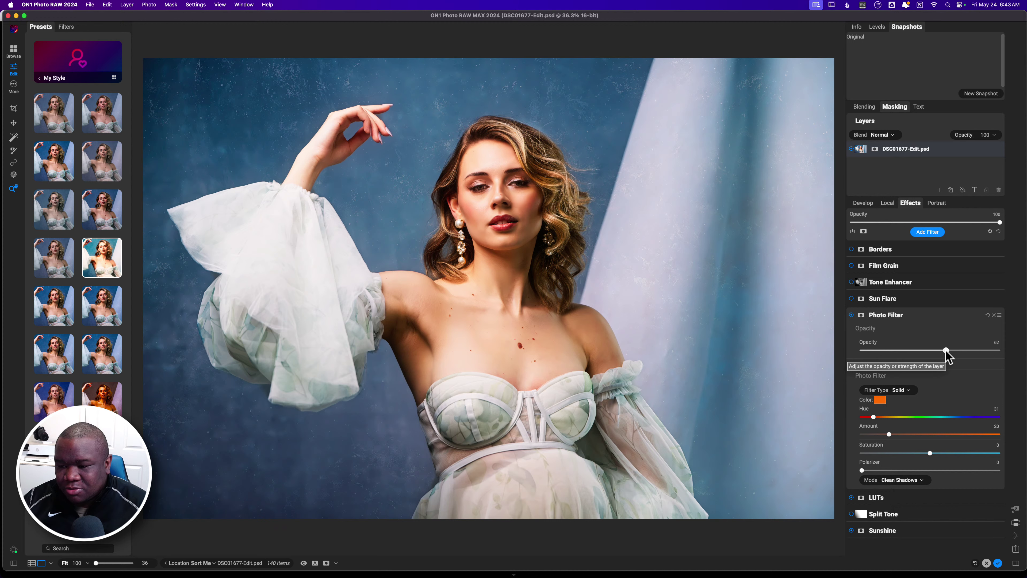
drag(946, 351, 879, 353)
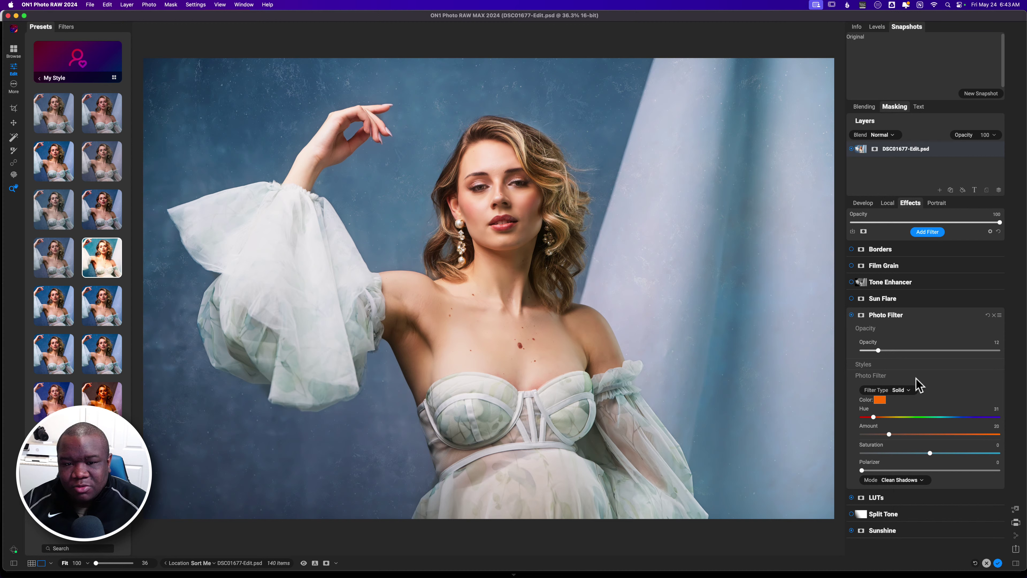
click(852, 316)
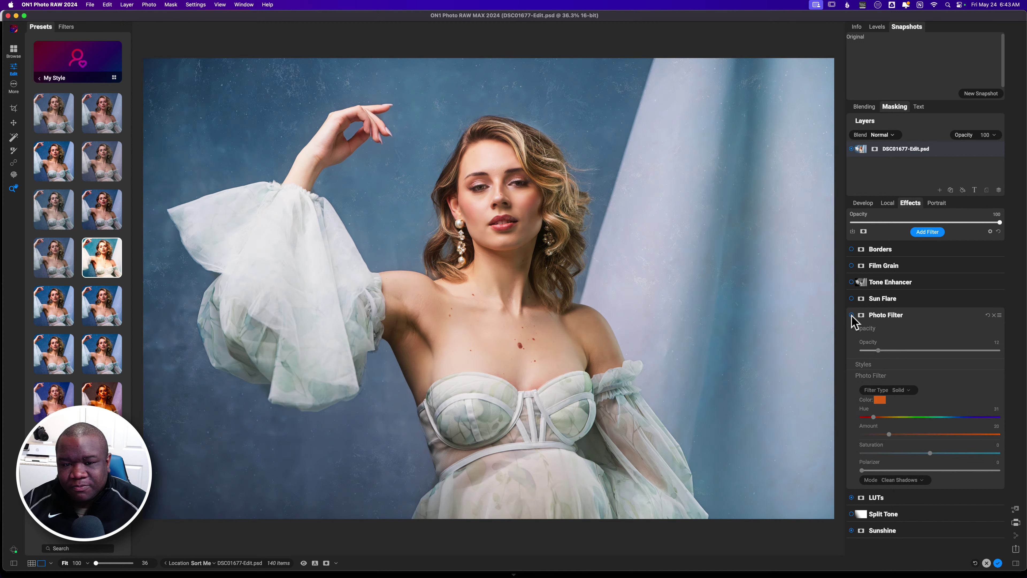
click(851, 315)
click(852, 315)
click(851, 315)
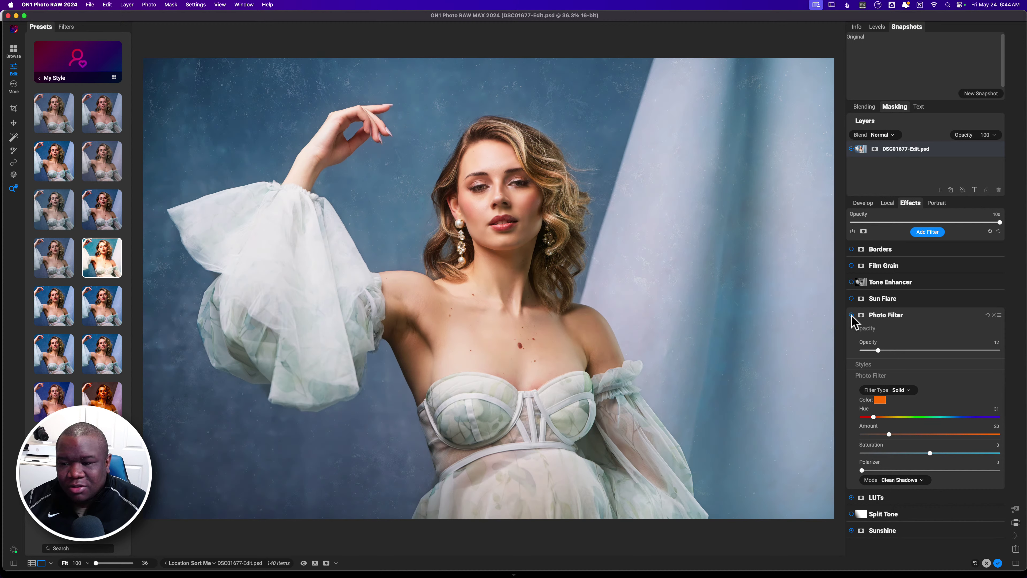
click(852, 315)
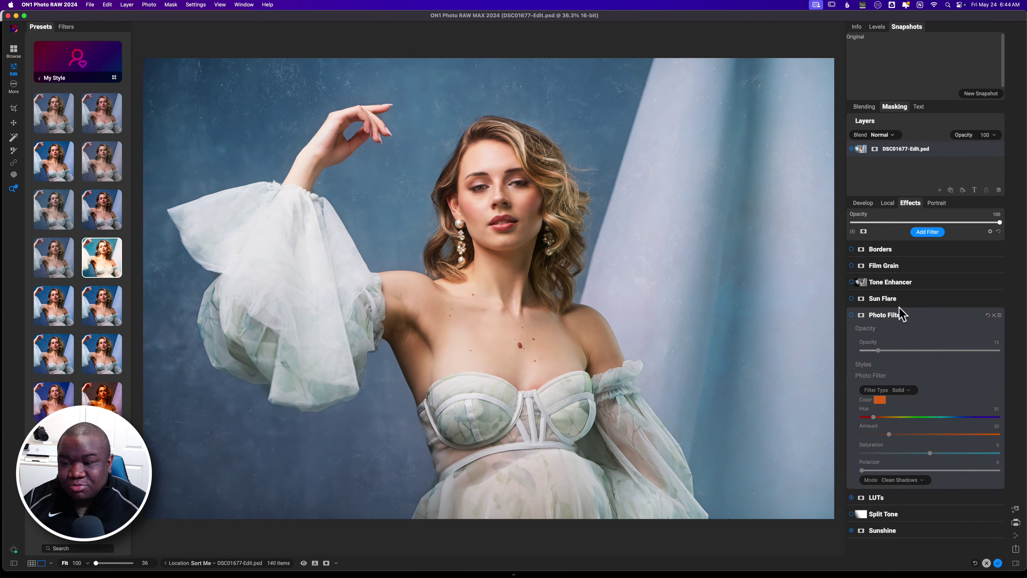
click(876, 318)
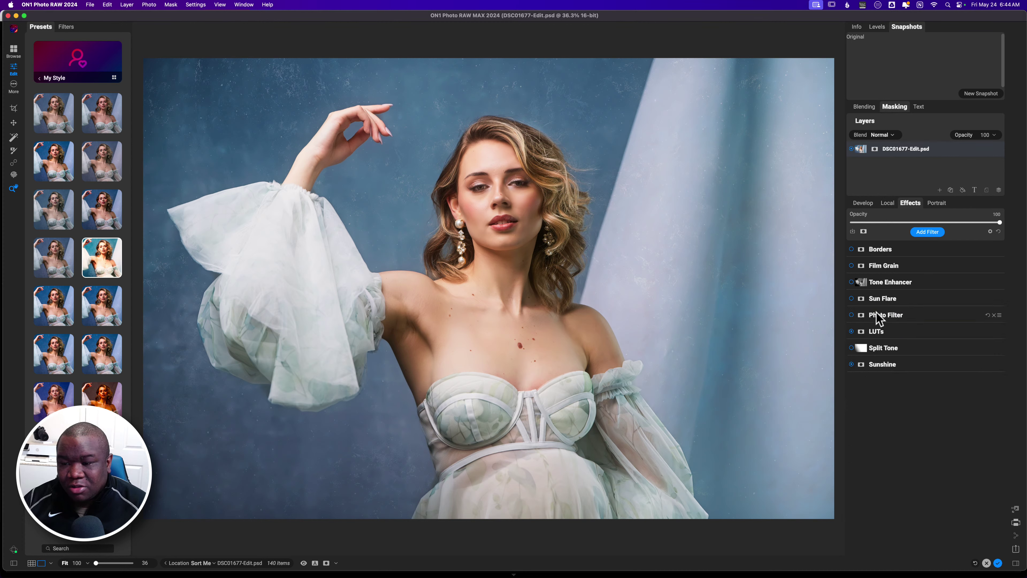
Preview the Sun Flare filter on the portrait and turn it back off.
click(877, 297)
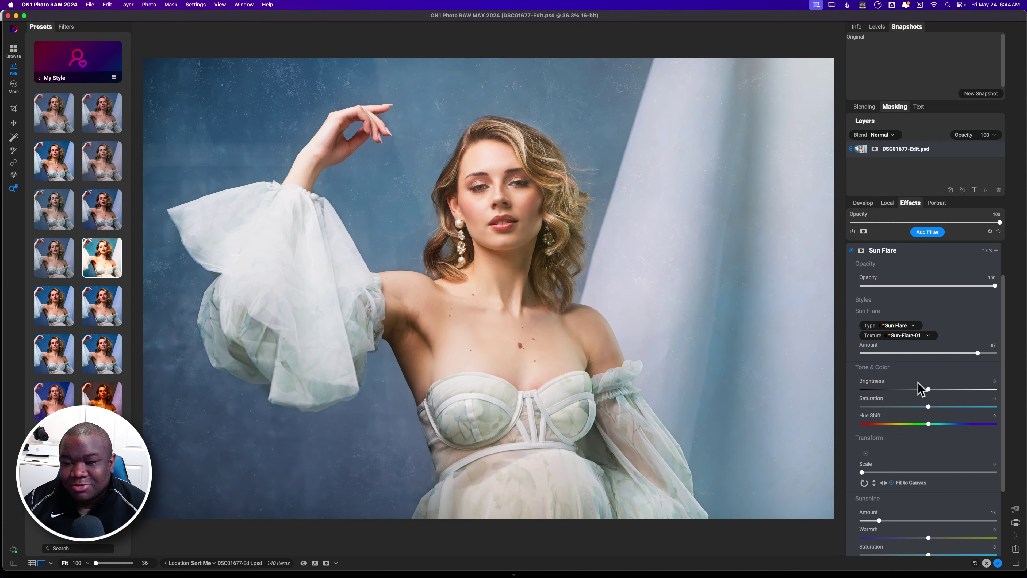
click(851, 251)
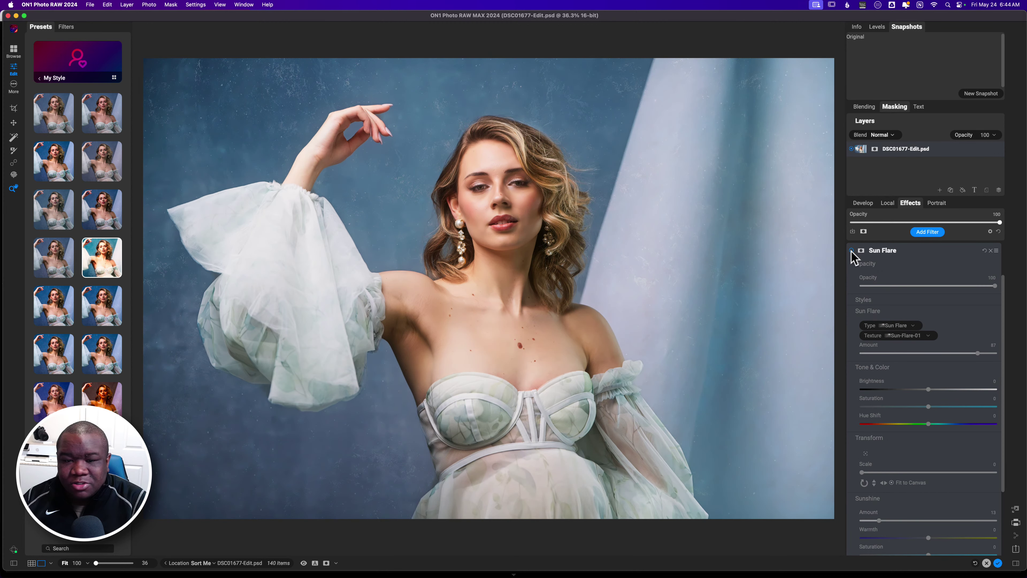
click(906, 252)
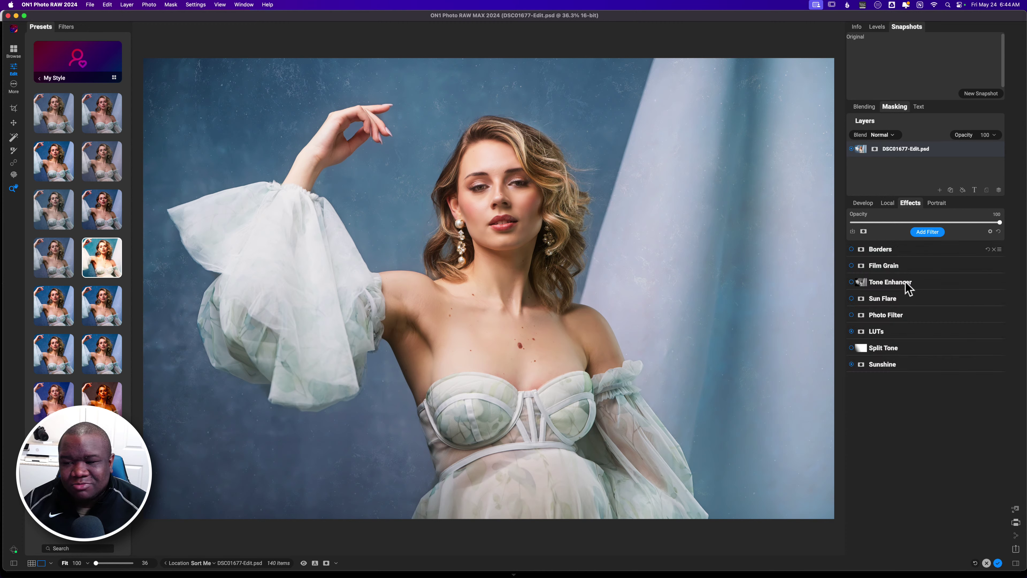
Turn on the Tone Enhancer filter, compare the portrait with and without it, and display the filter's mask.
click(851, 281)
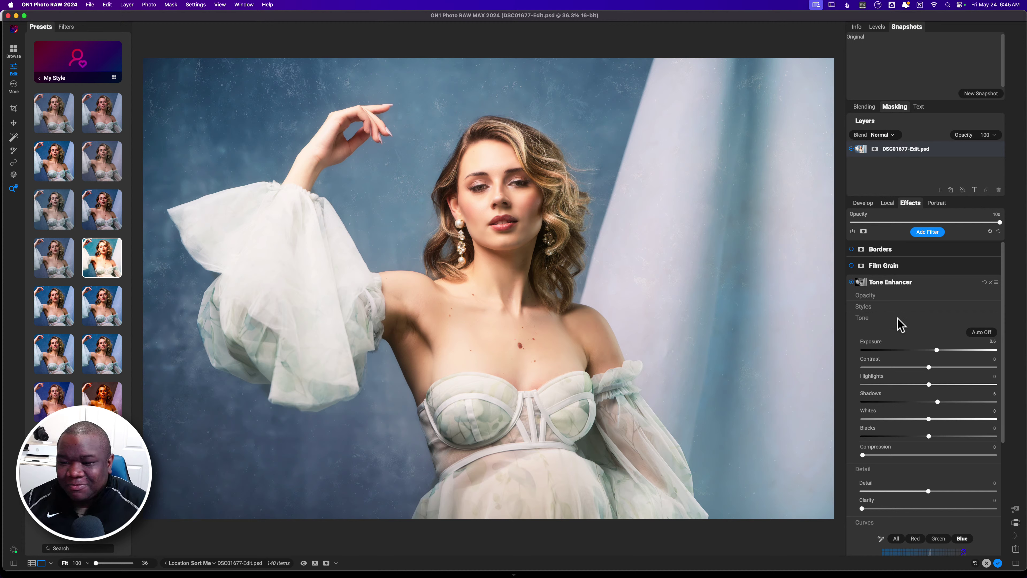
click(852, 283)
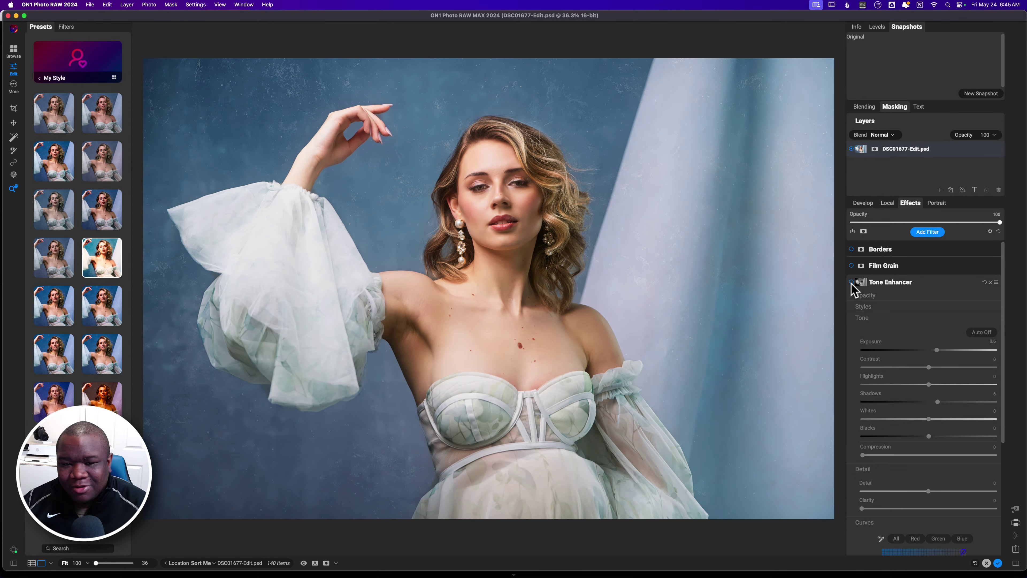
click(851, 283)
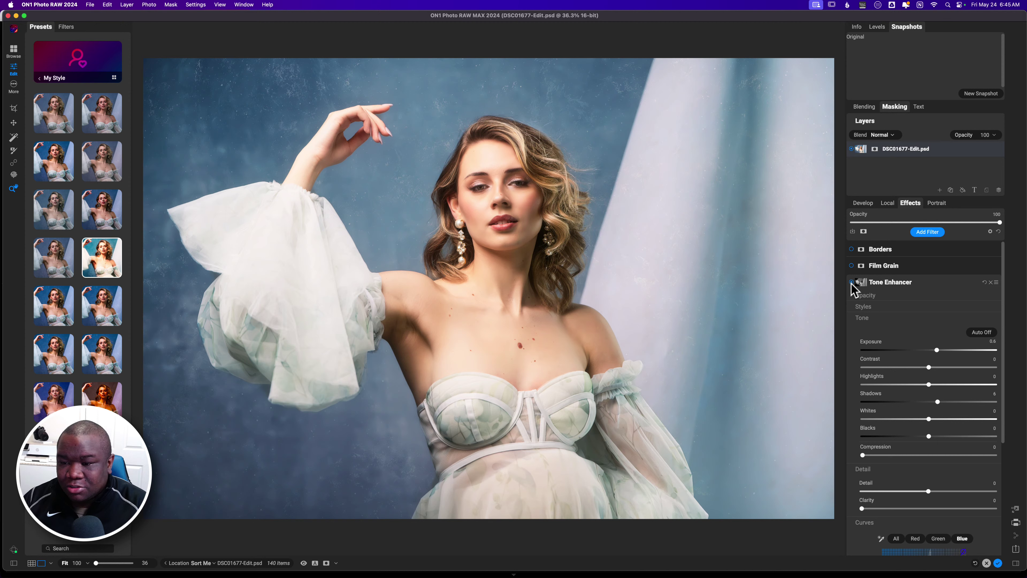
key(super+m)
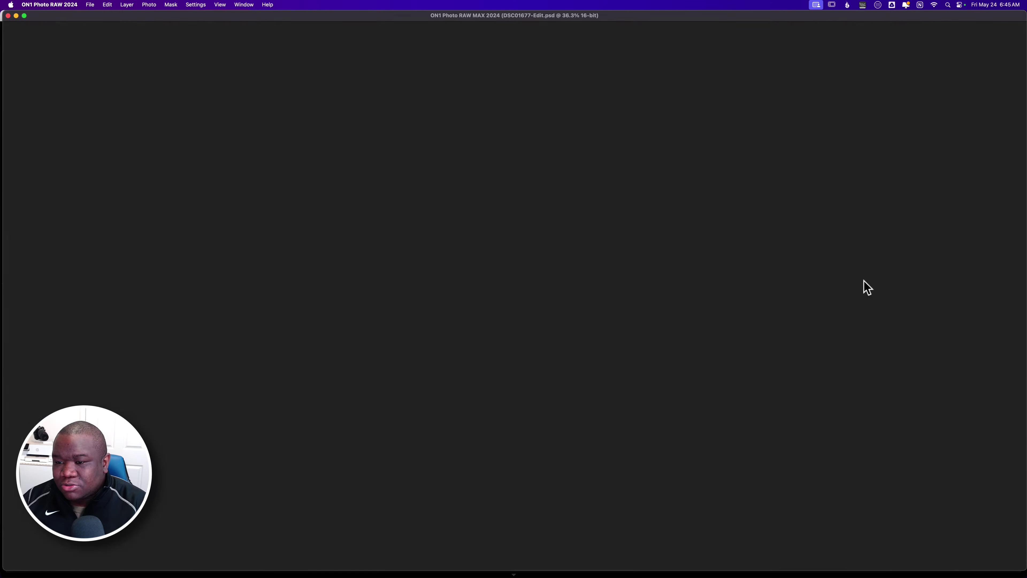
key(super+m)
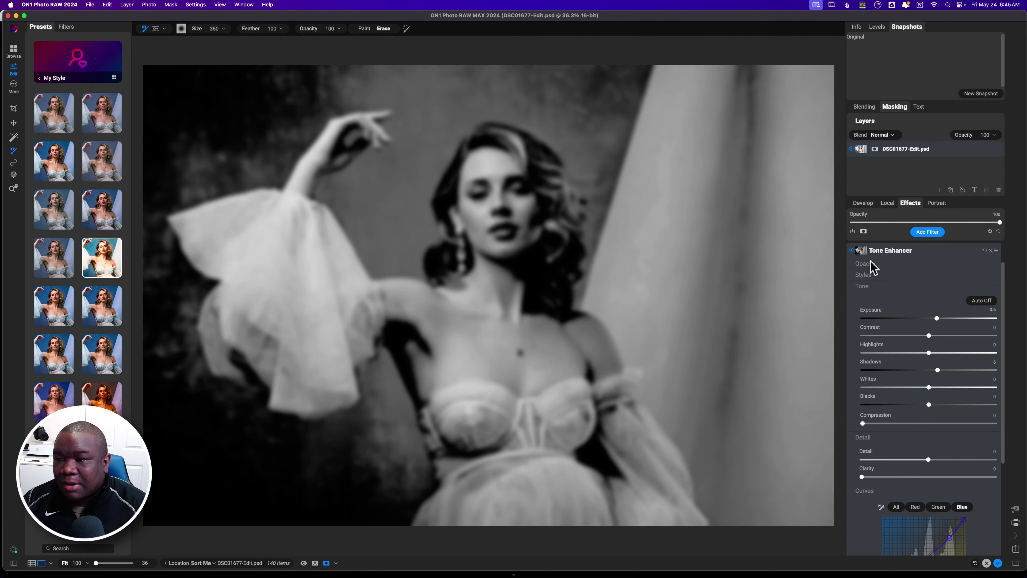
click(892, 251)
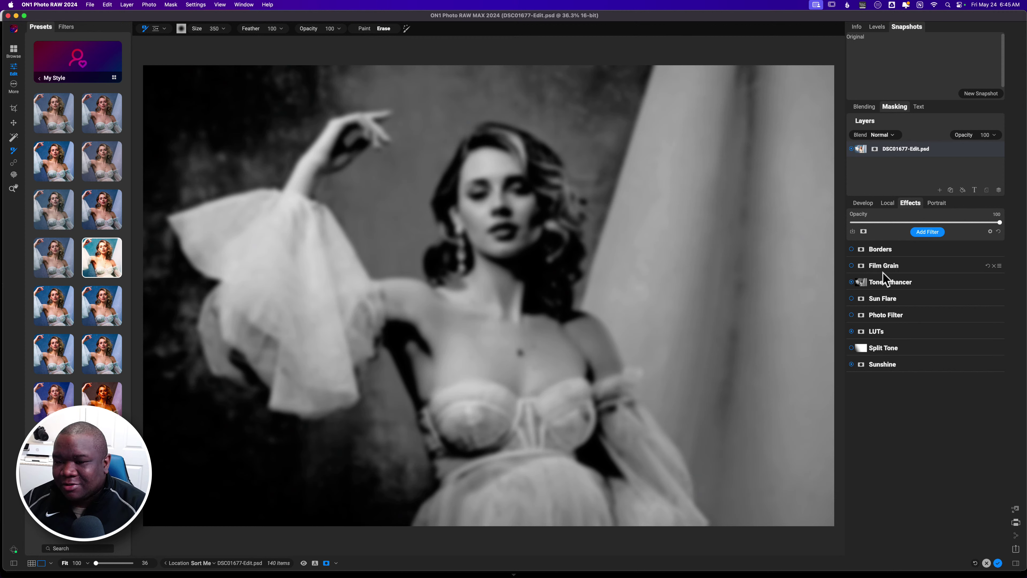
click(878, 282)
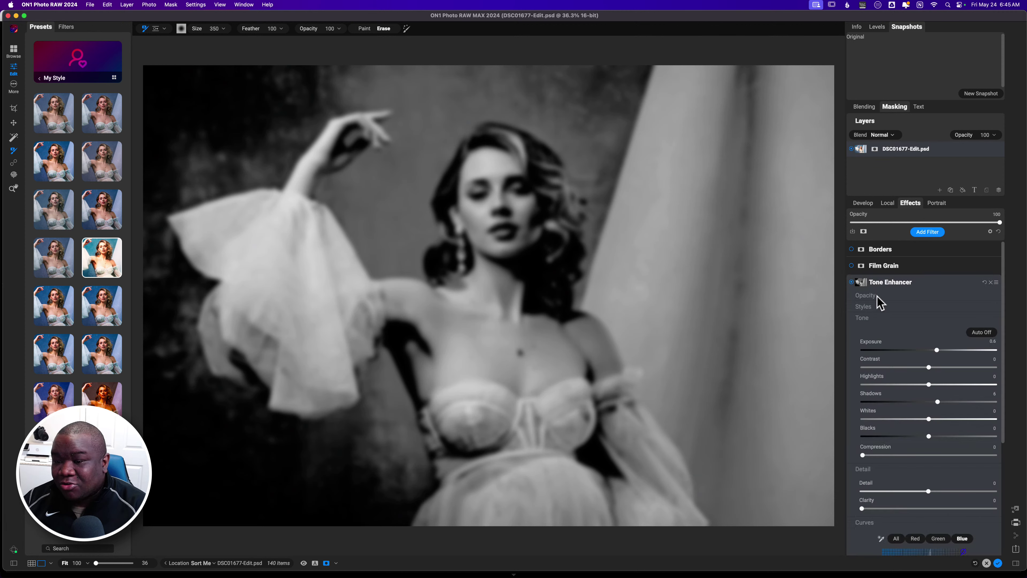
Un-nest the Properties panel into a floating window and nest it back above the layers.
scroll(888, 313, down, 5)
scroll(888, 314, up, 5)
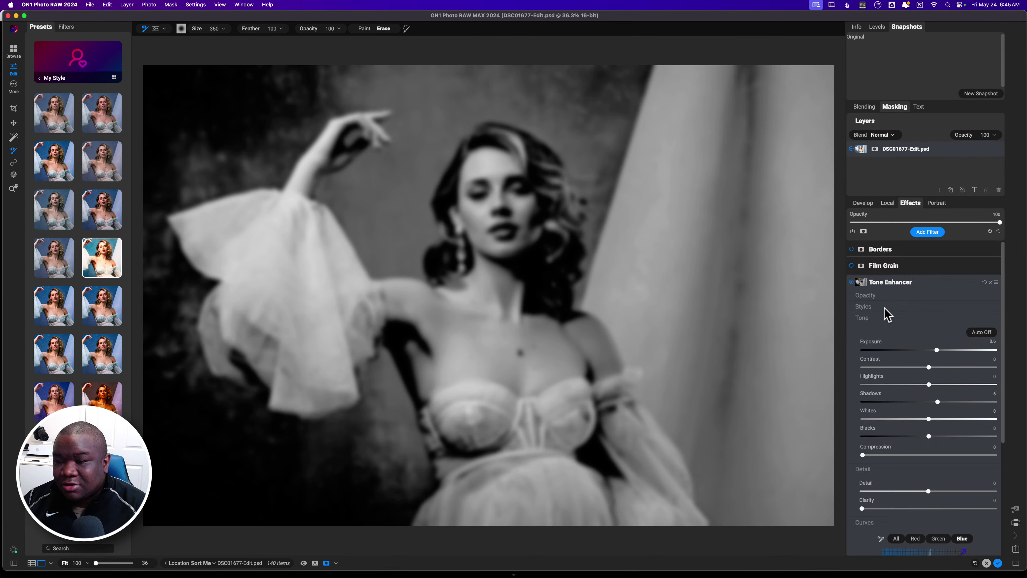
click(245, 5)
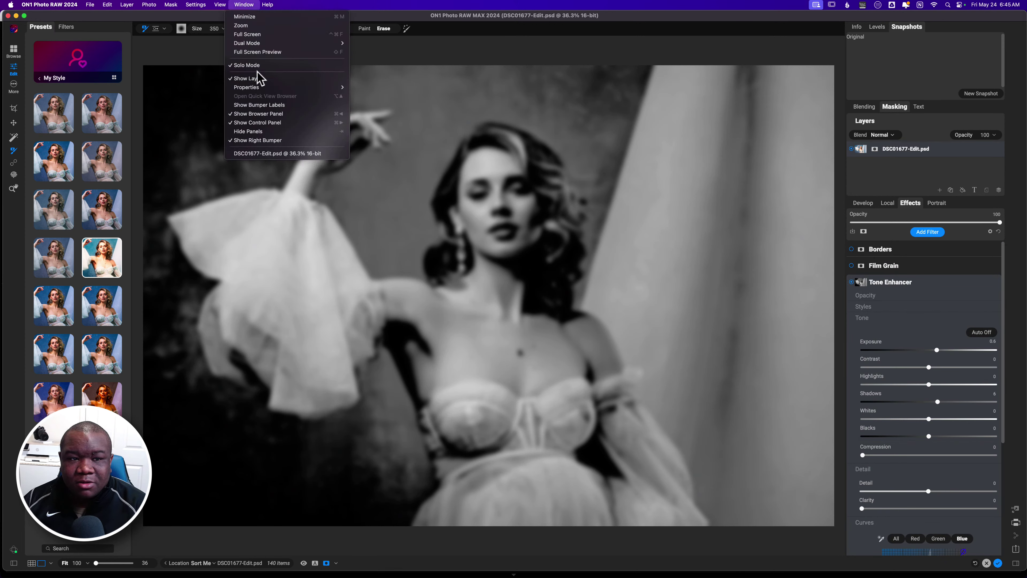
mouse_move(261, 87)
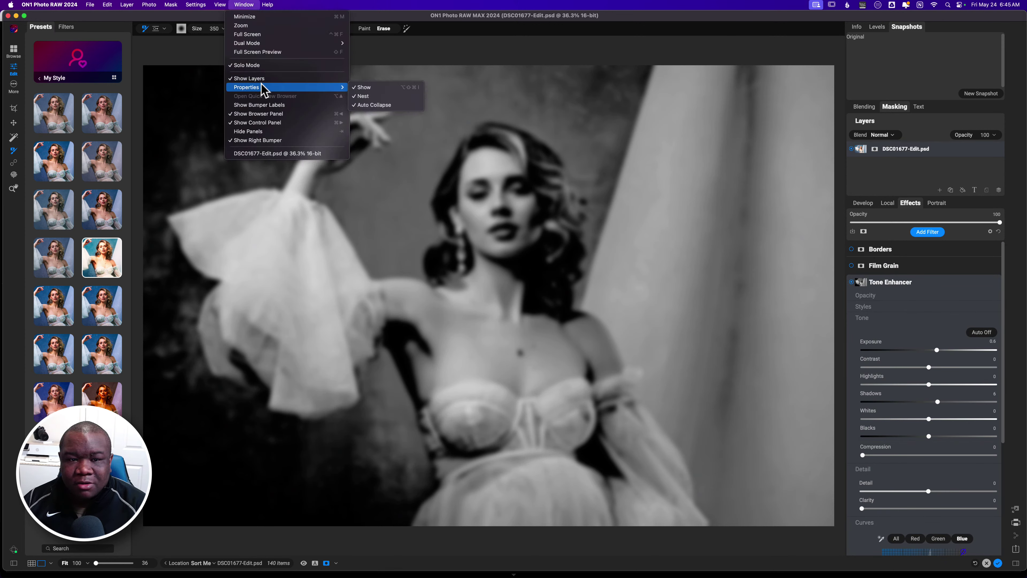
click(388, 97)
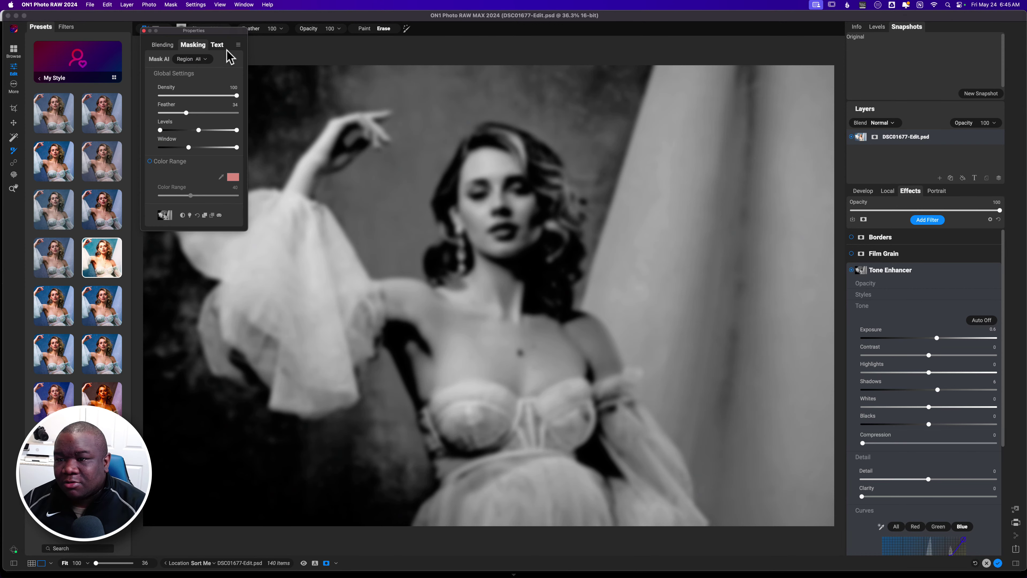
mouse_move(234, 43)
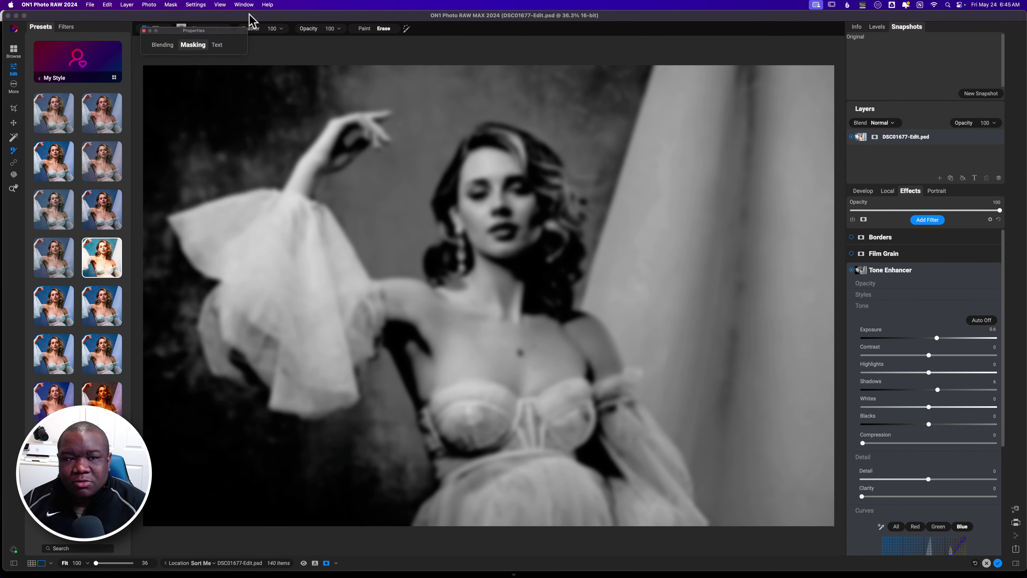
click(244, 4)
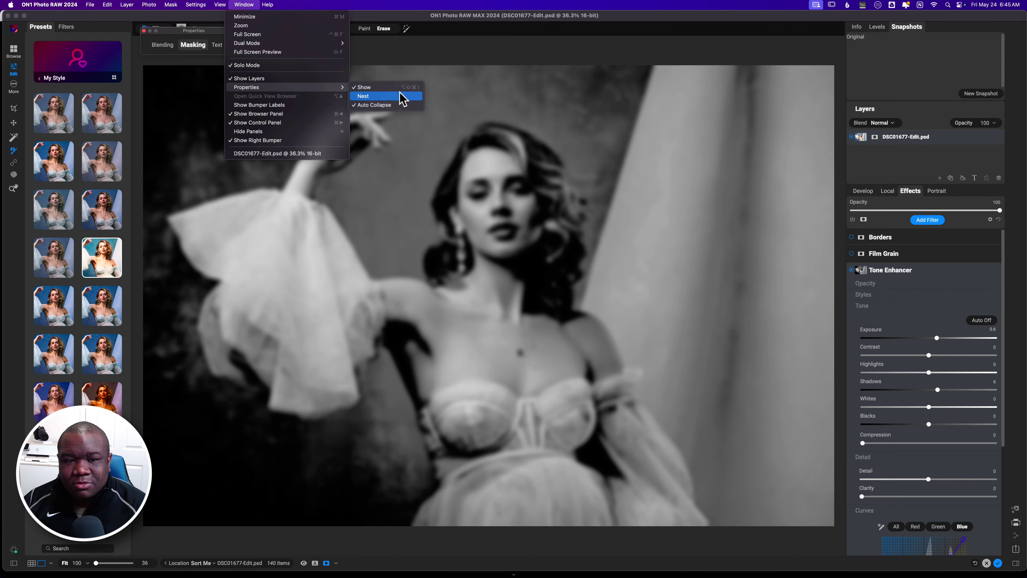
click(400, 100)
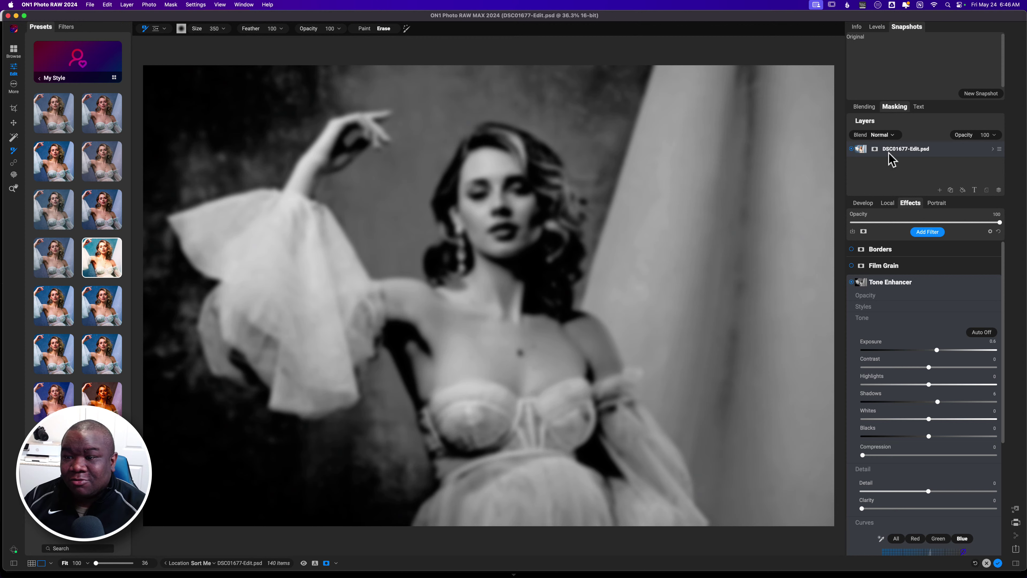
click(894, 108)
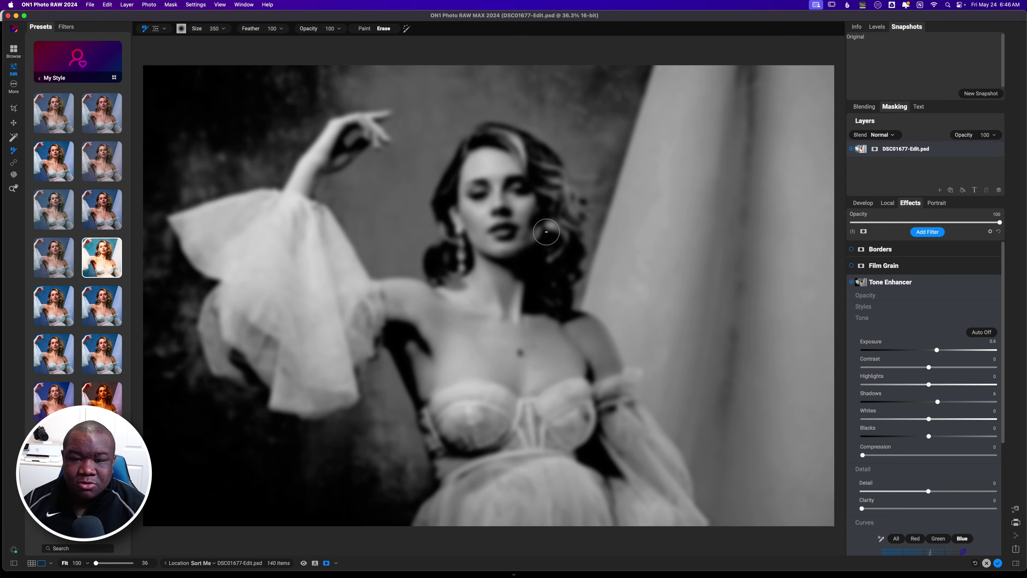
Compare the portrait with its Tone Enhancer mask view, hide the mask, and compare the filter off and on.
key(o)
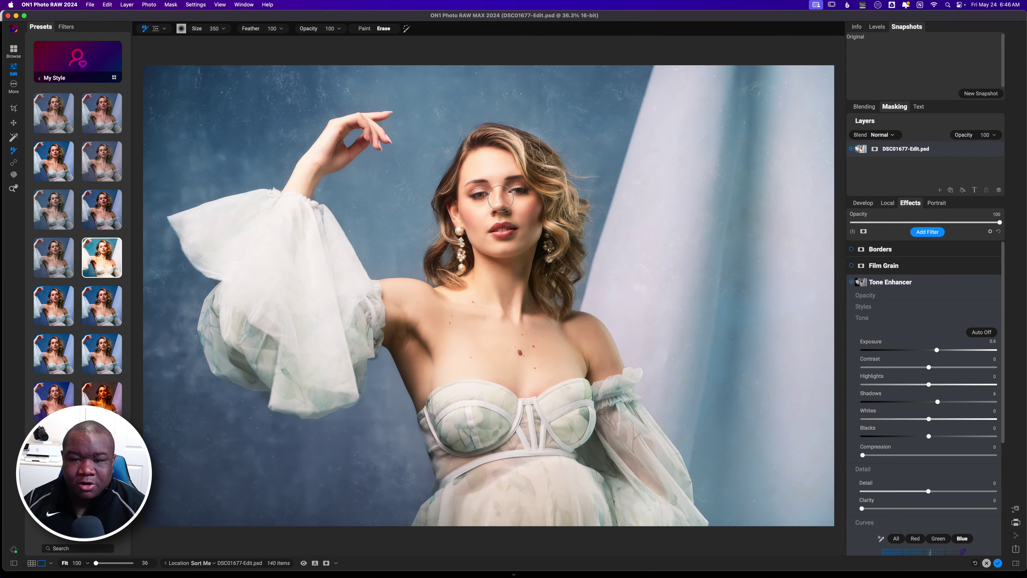
key(o)
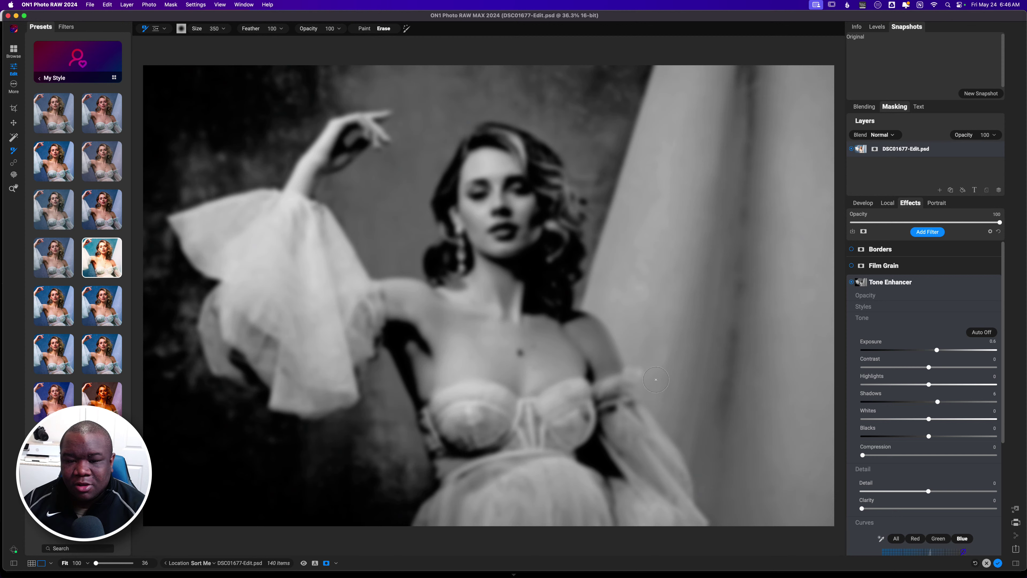
key(o)
click(851, 283)
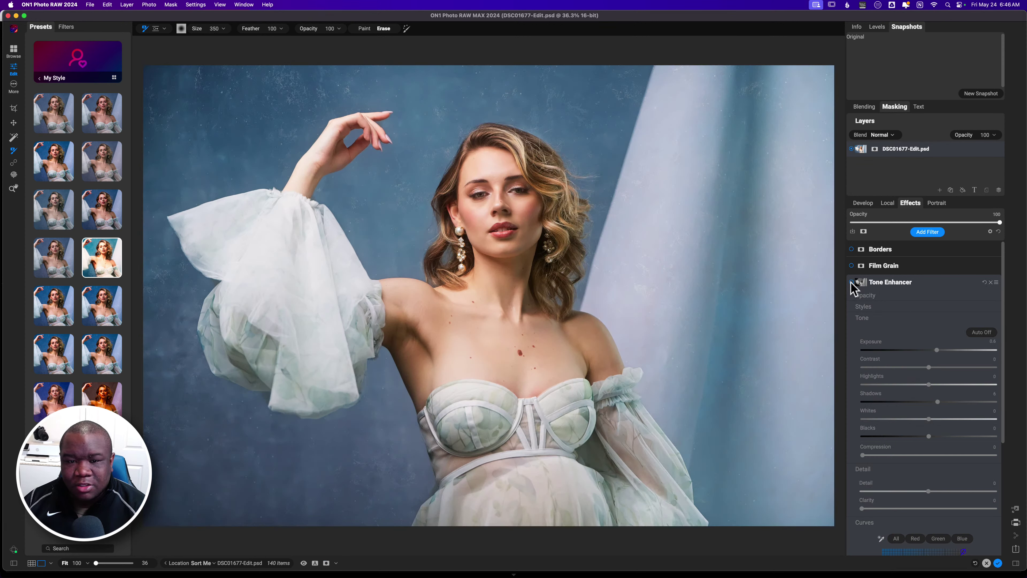
click(852, 283)
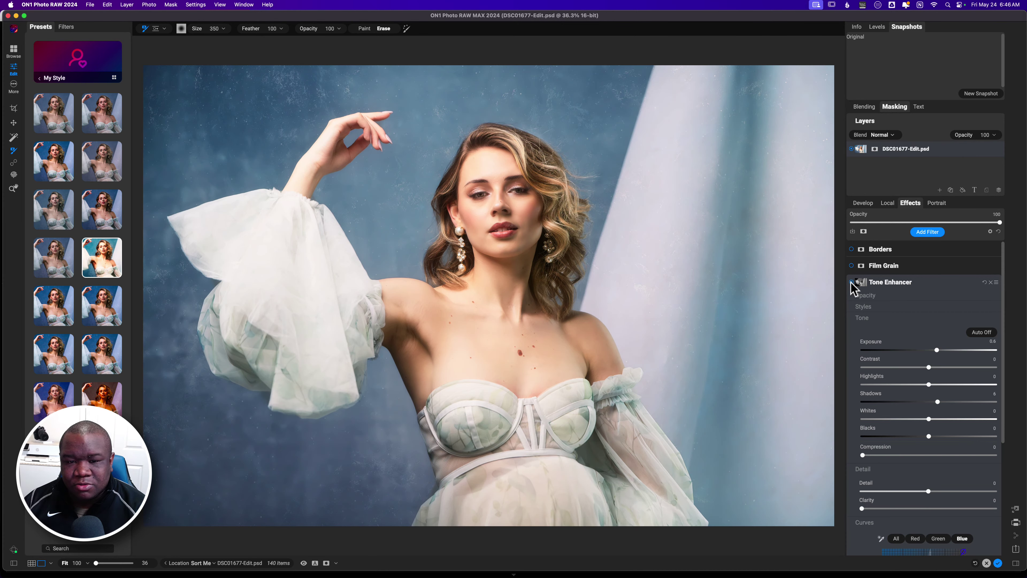
Lower the Tone Enhancer filter's opacity to about 53, compare the portrait with and without it, and collapse its settings.
click(865, 297)
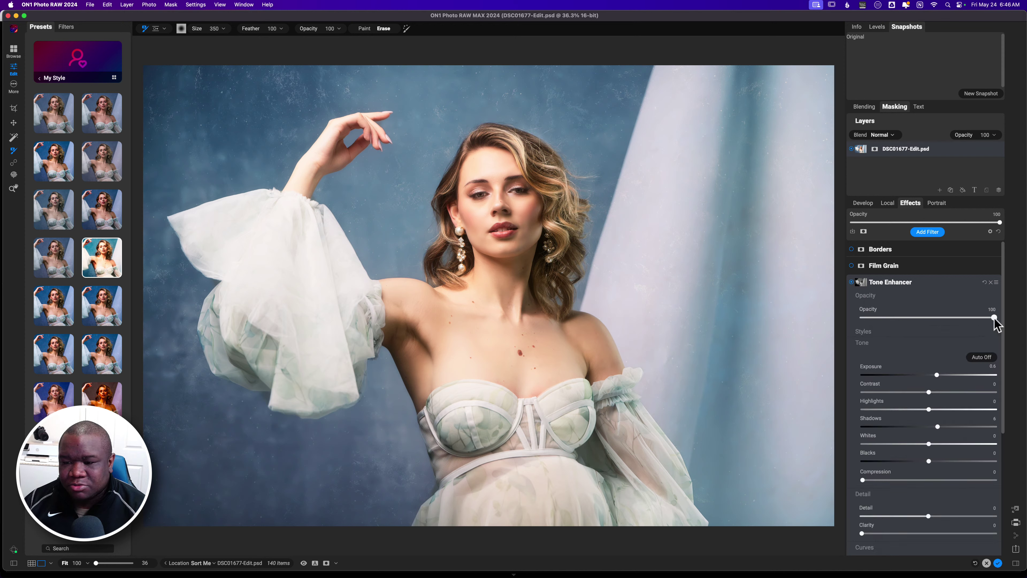
drag(994, 319, 932, 320)
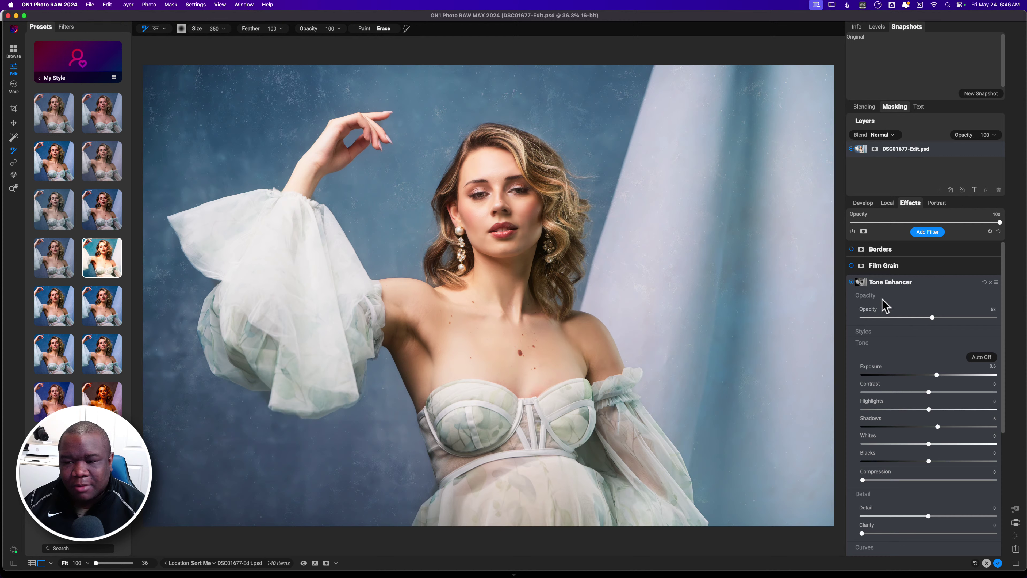
click(852, 284)
click(852, 283)
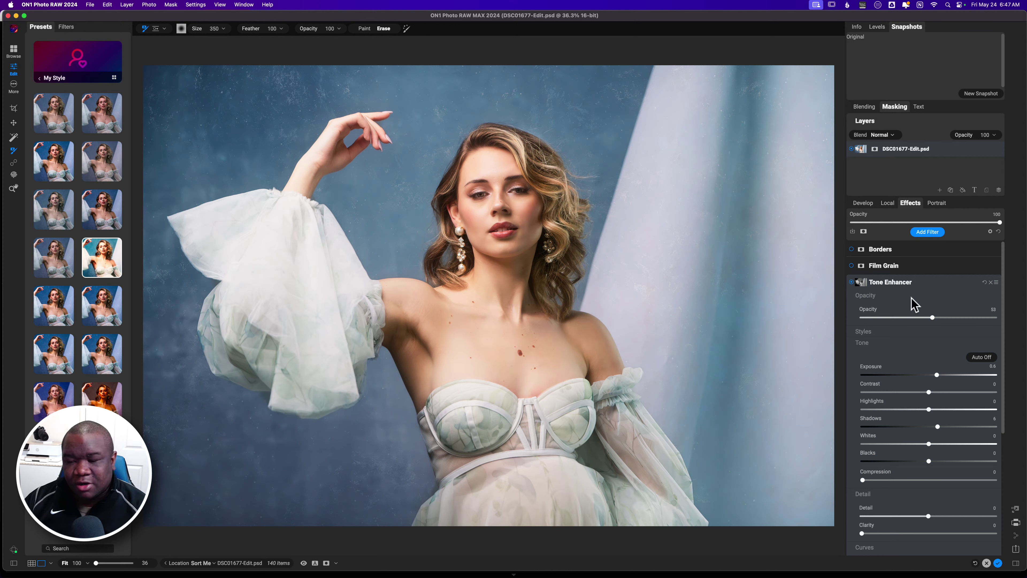
click(920, 284)
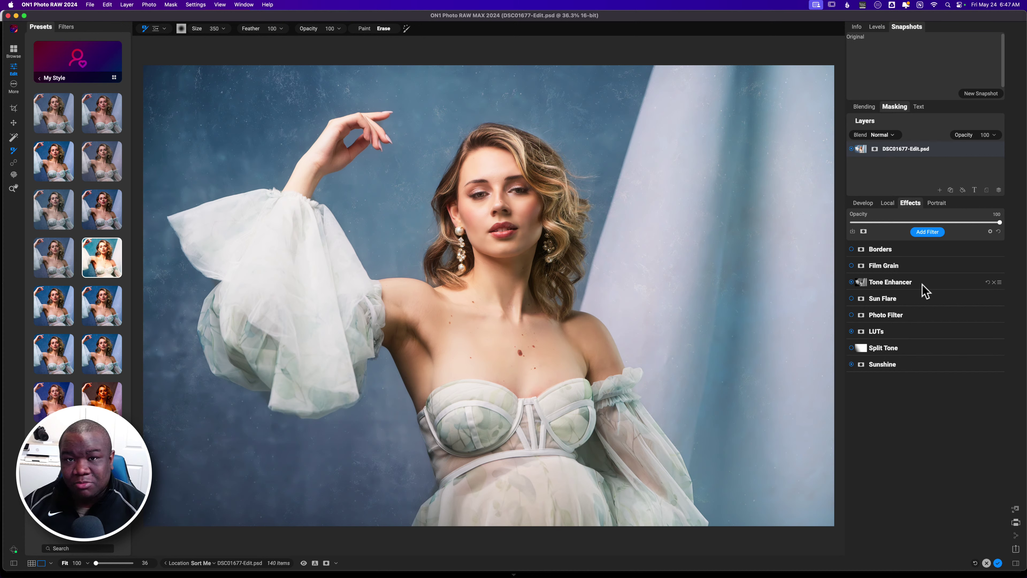
Turn on the Film Grain filter and compare its effect on the face at 100% zoom.
click(851, 266)
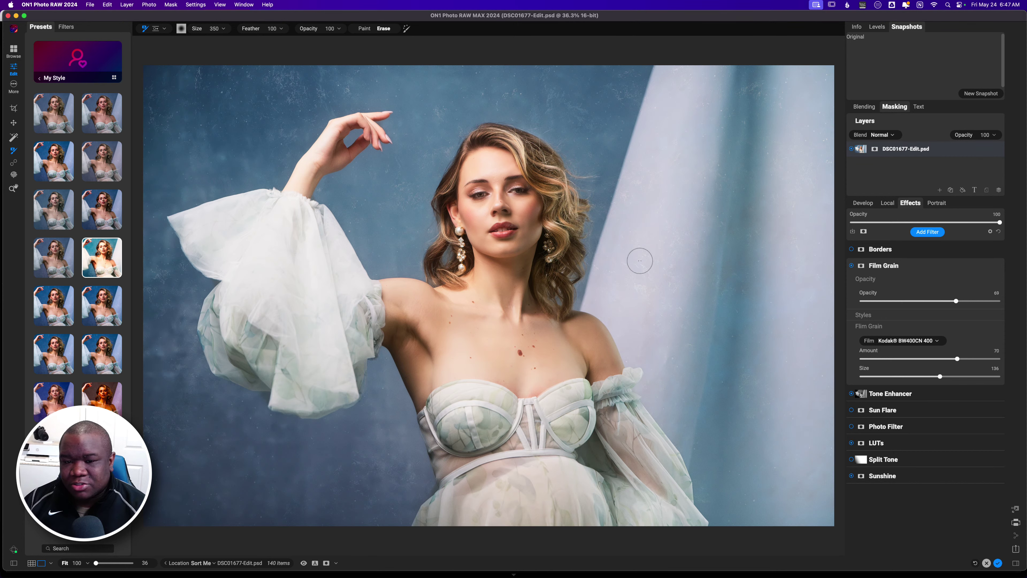
key(z)
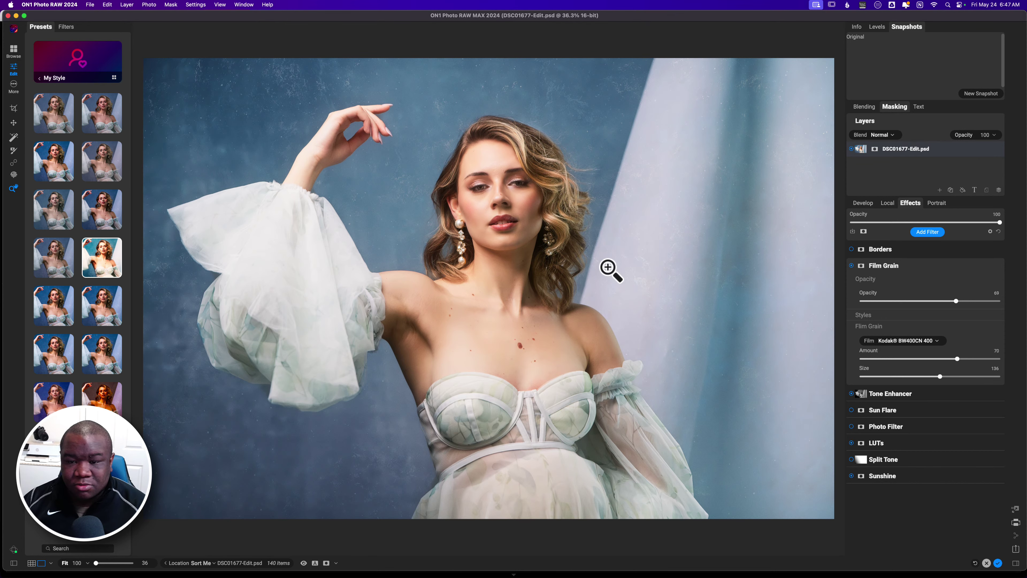
click(558, 211)
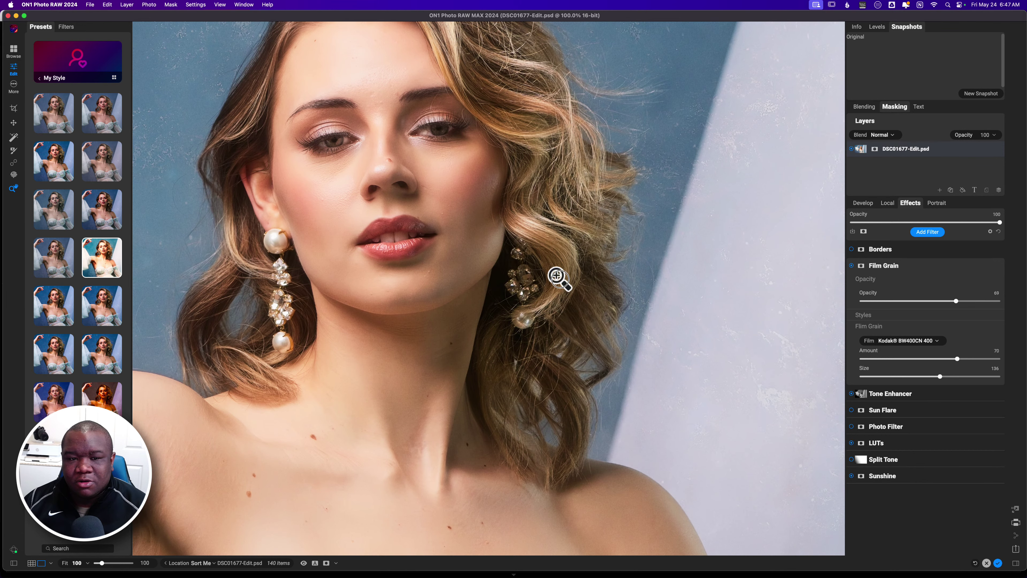
click(554, 293)
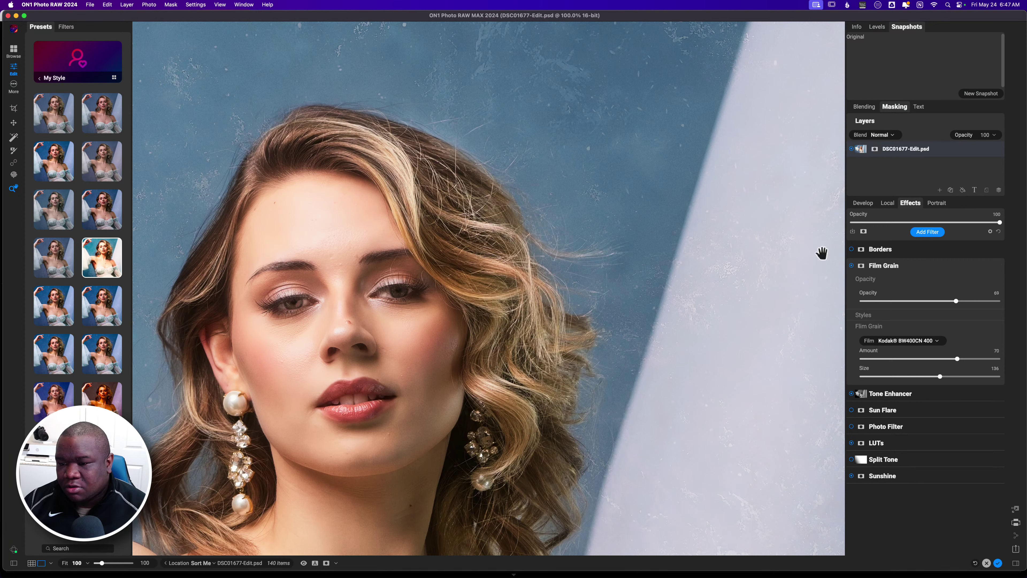
click(851, 266)
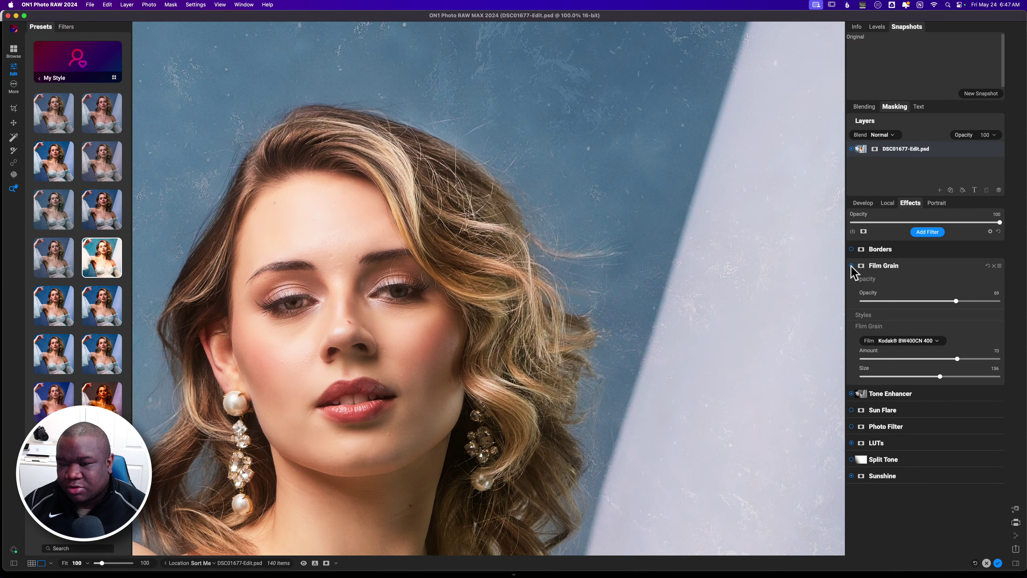
click(851, 266)
click(851, 266)
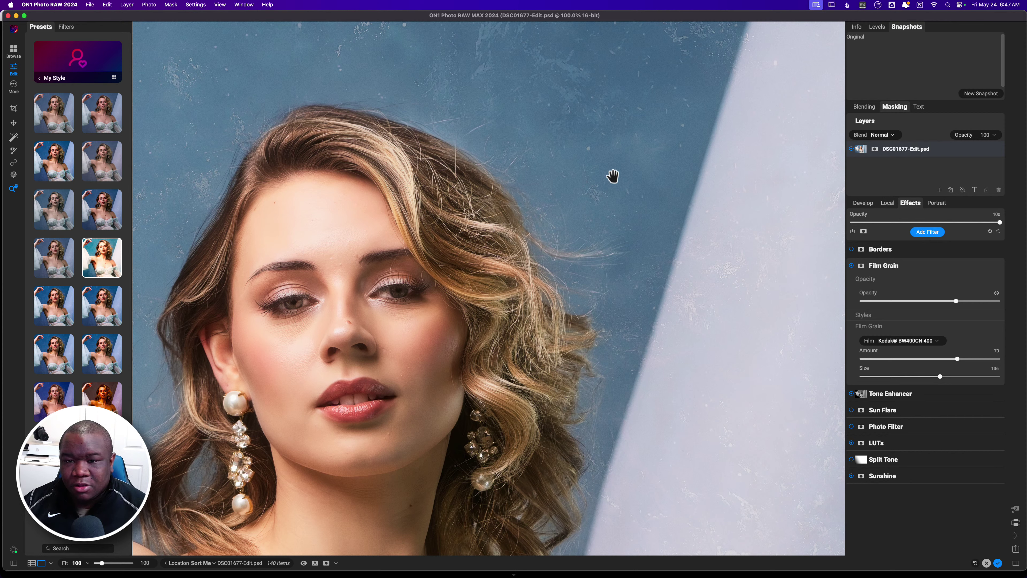
Compare the whole portrait with and without Film Grain, leave the filter on, and collapse its settings.
click(591, 235)
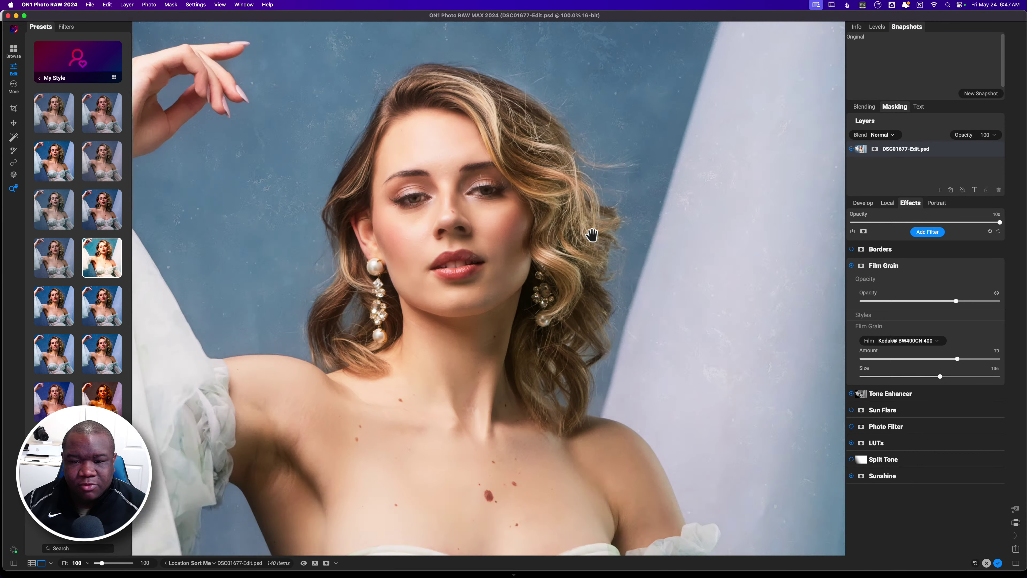
click(852, 266)
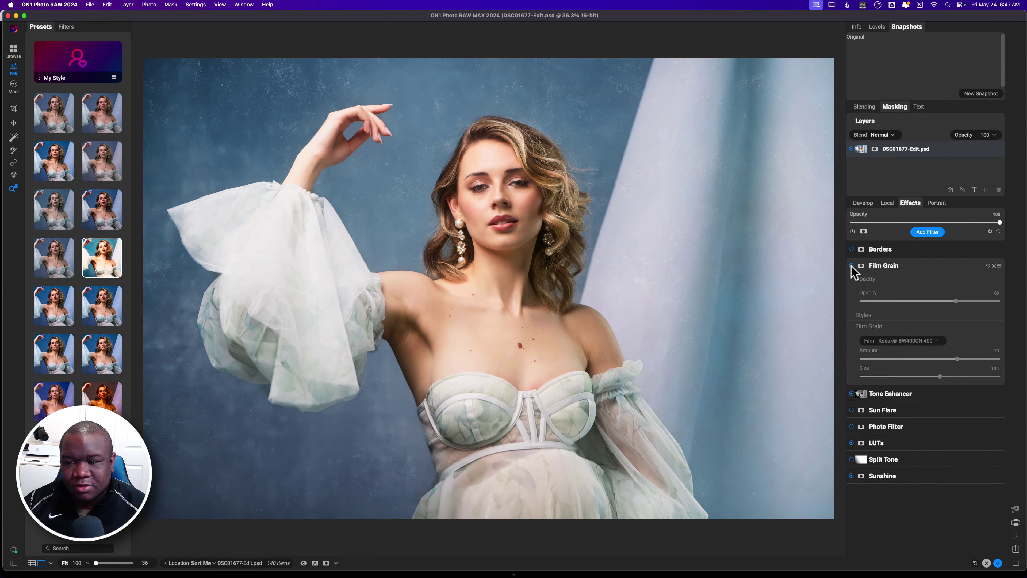
click(852, 266)
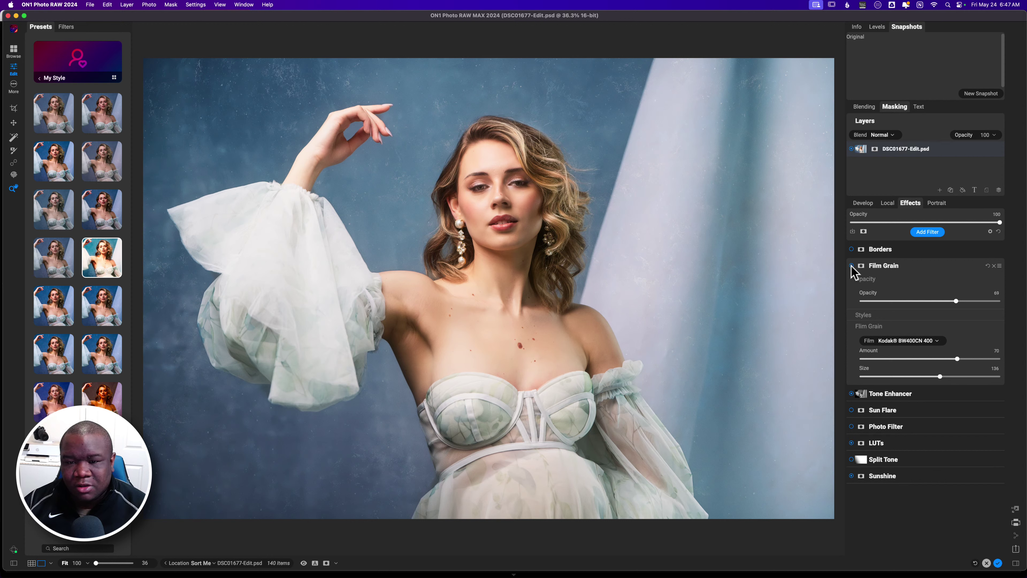
click(851, 265)
click(851, 265)
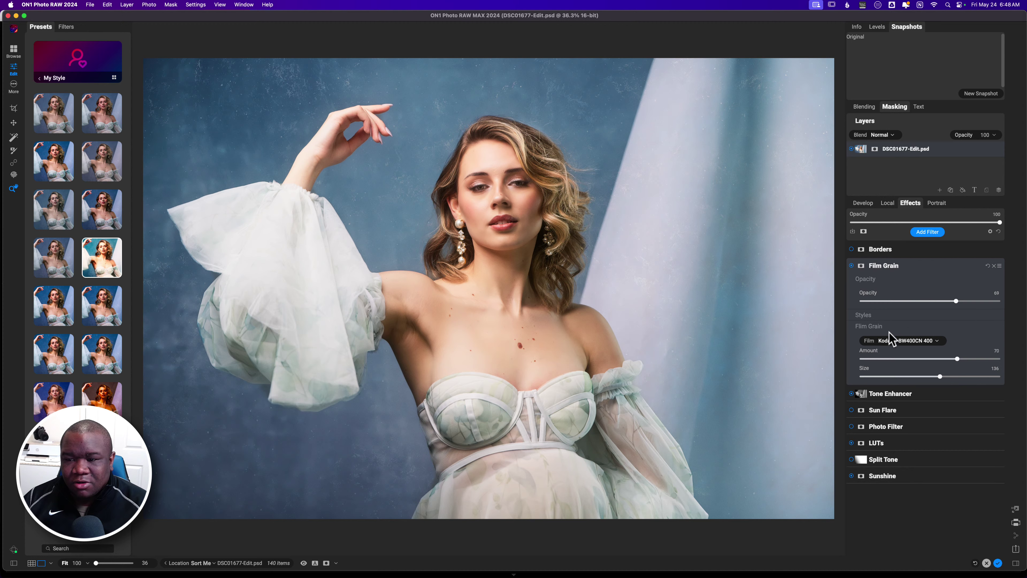
click(903, 265)
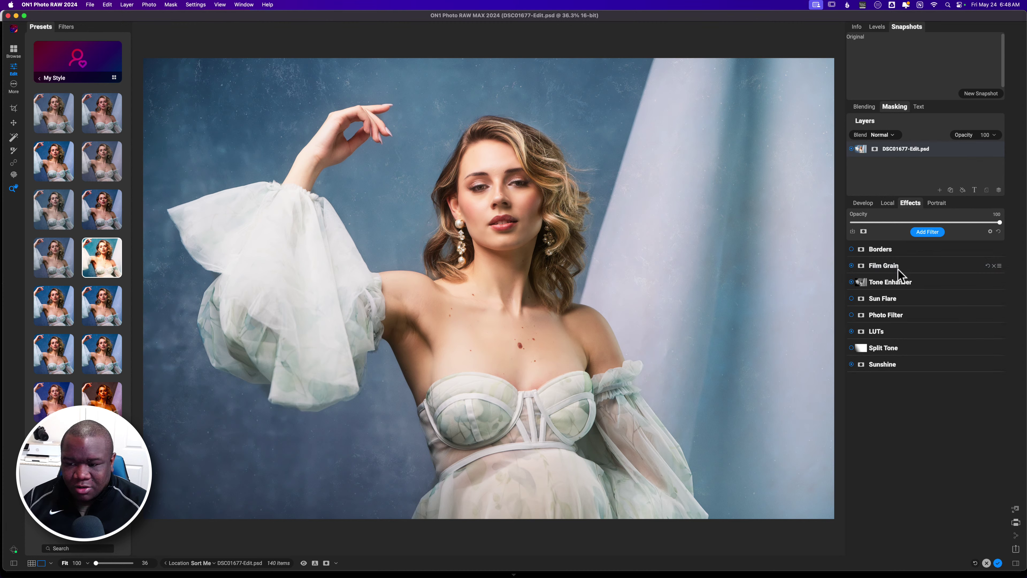
Turn on the Borders filter and narrow the white border by setting its scale to about -7.
click(852, 249)
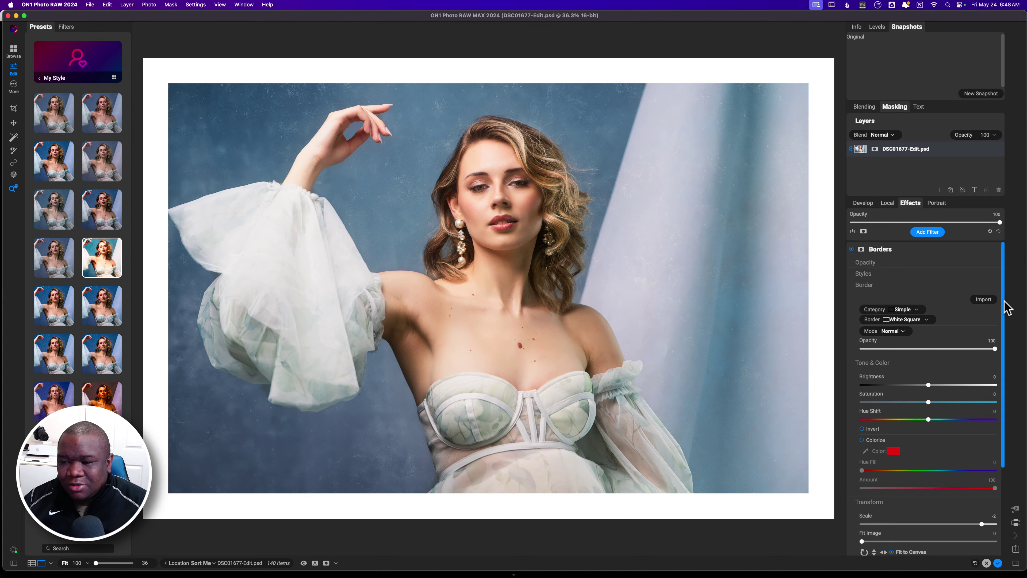
drag(1003, 302, 1008, 378)
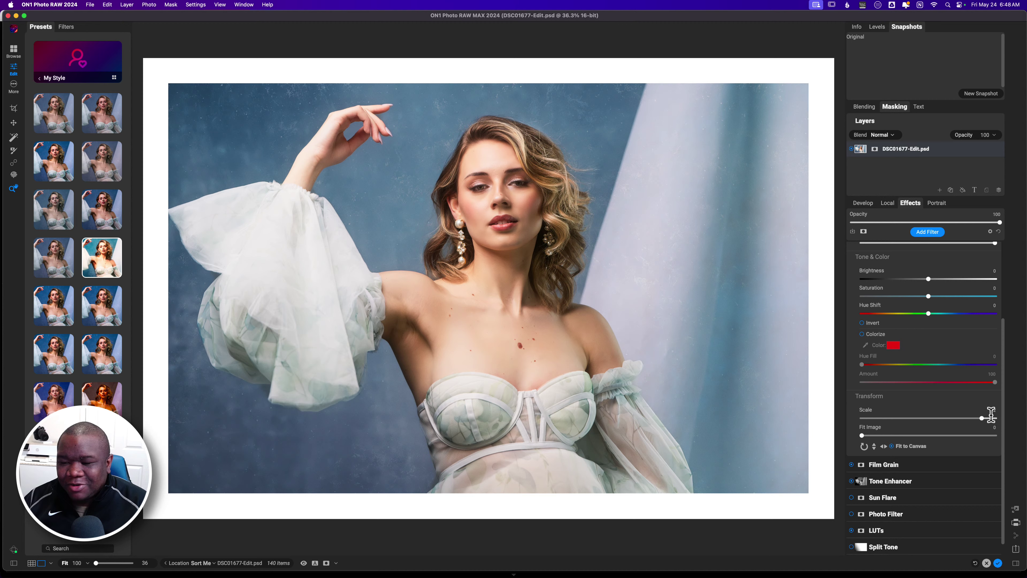
drag(982, 418, 937, 419)
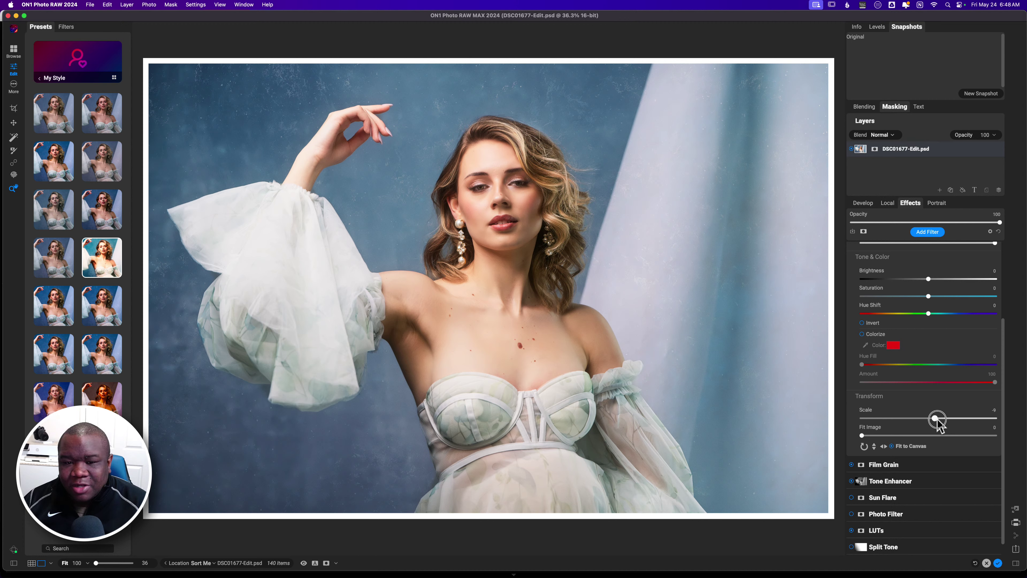
drag(936, 419, 948, 419)
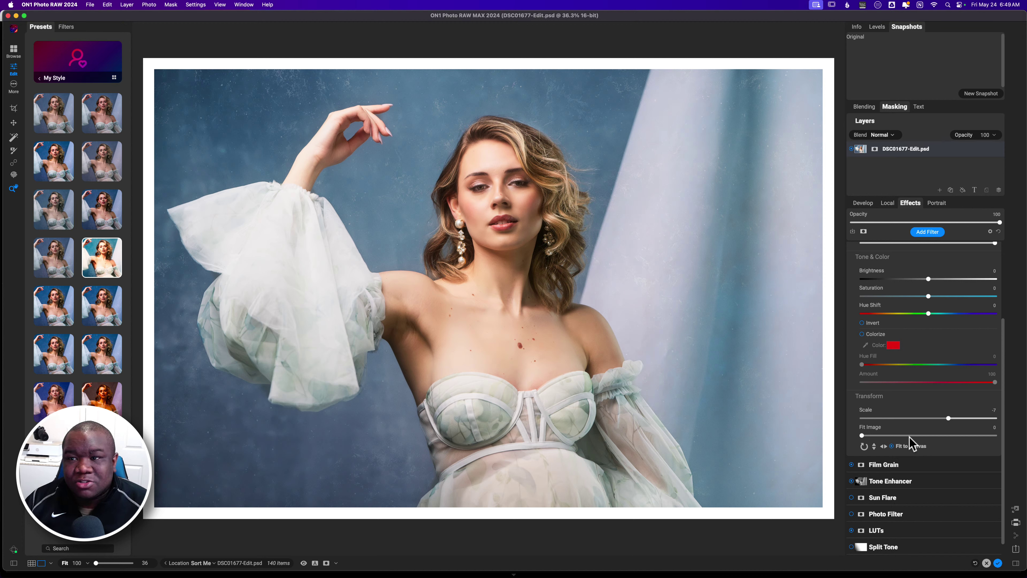
Save the current look of the portrait as a new snapshot named "Look 1".
click(856, 29)
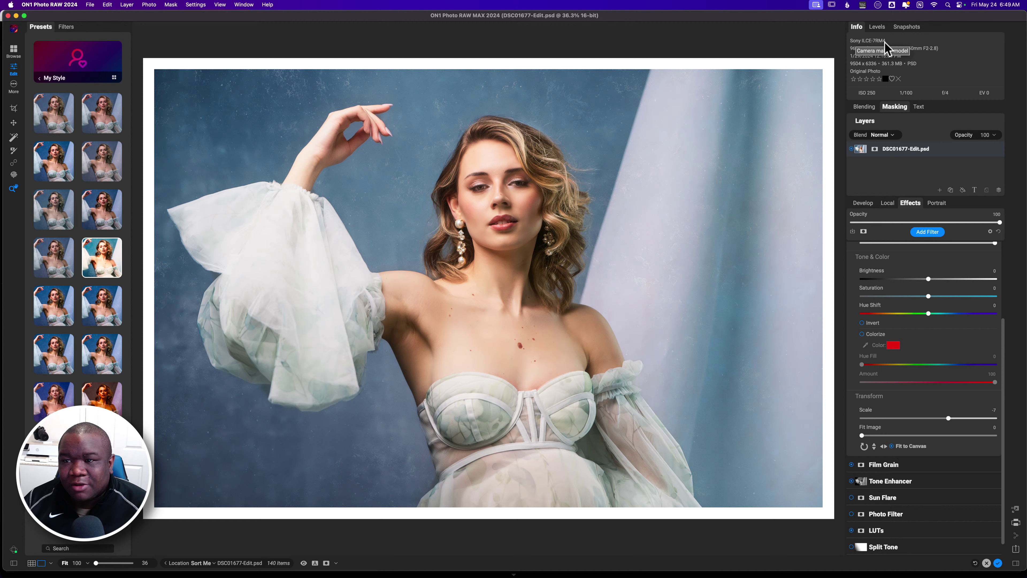
click(907, 28)
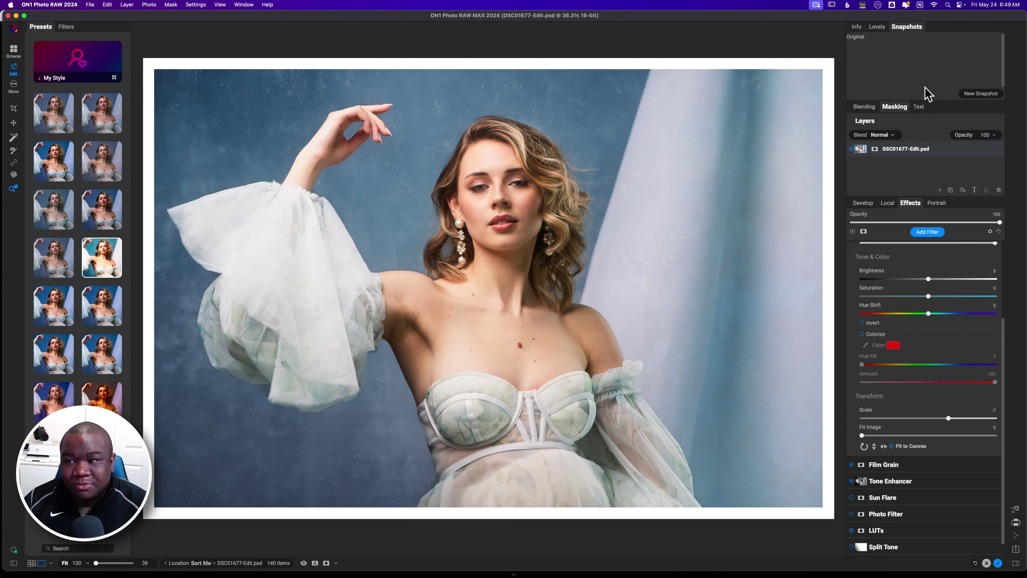
click(981, 94)
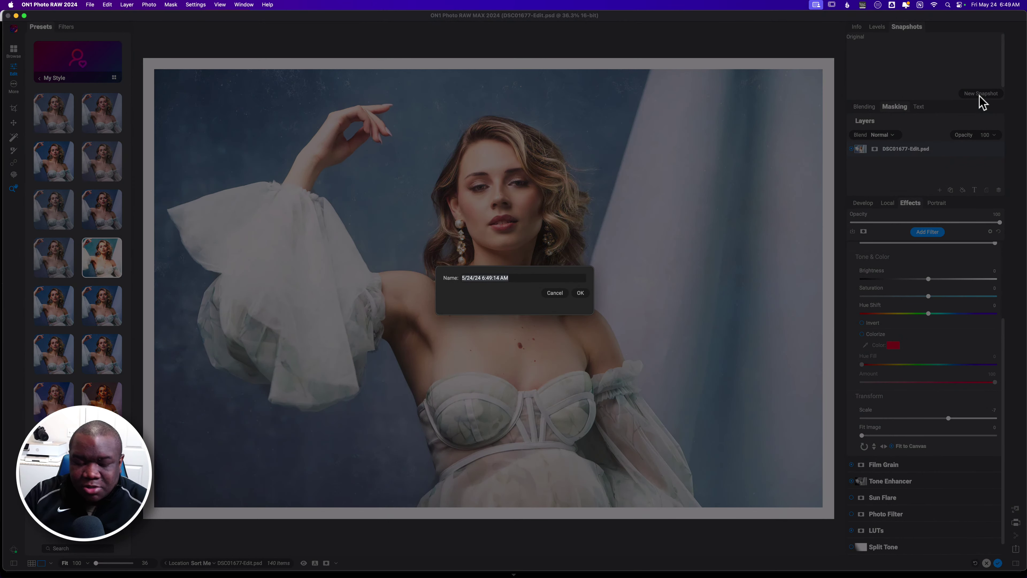
text(Look )
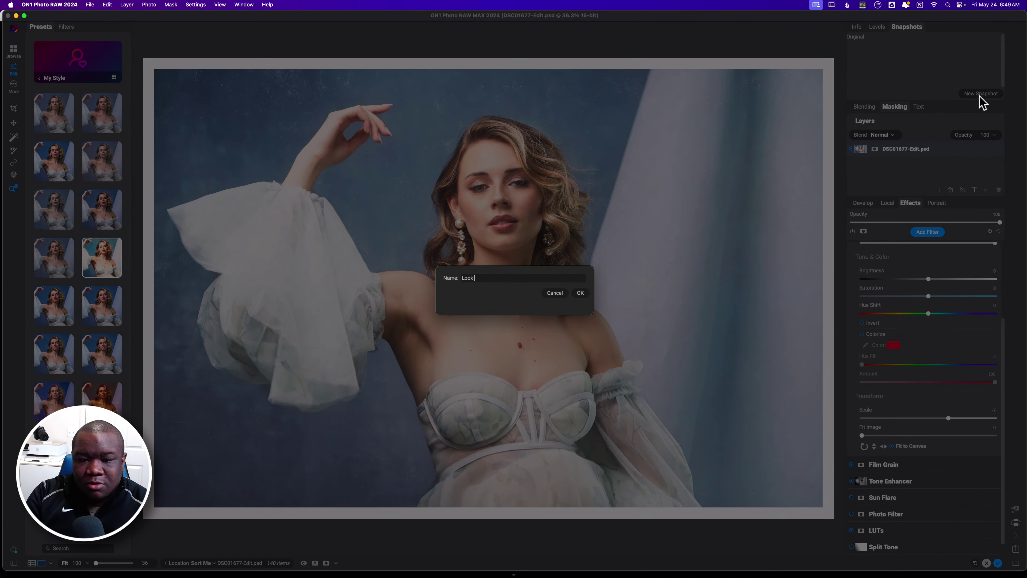
text(1)
key(Return)
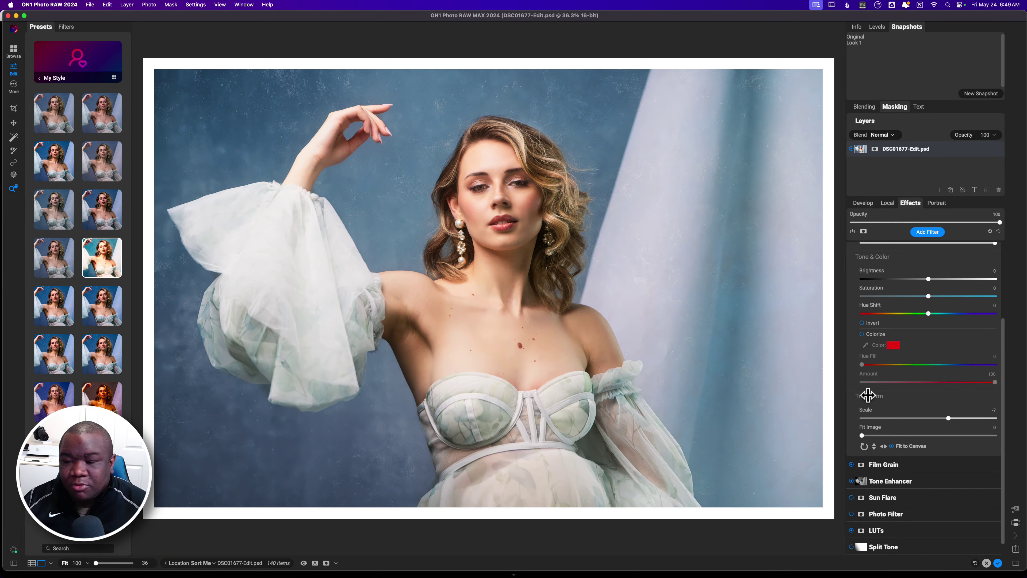
Collapse the Borders filter's settings, add a Black & White filter, and place it below Borders in the filter stack.
drag(1004, 336, 987, 254)
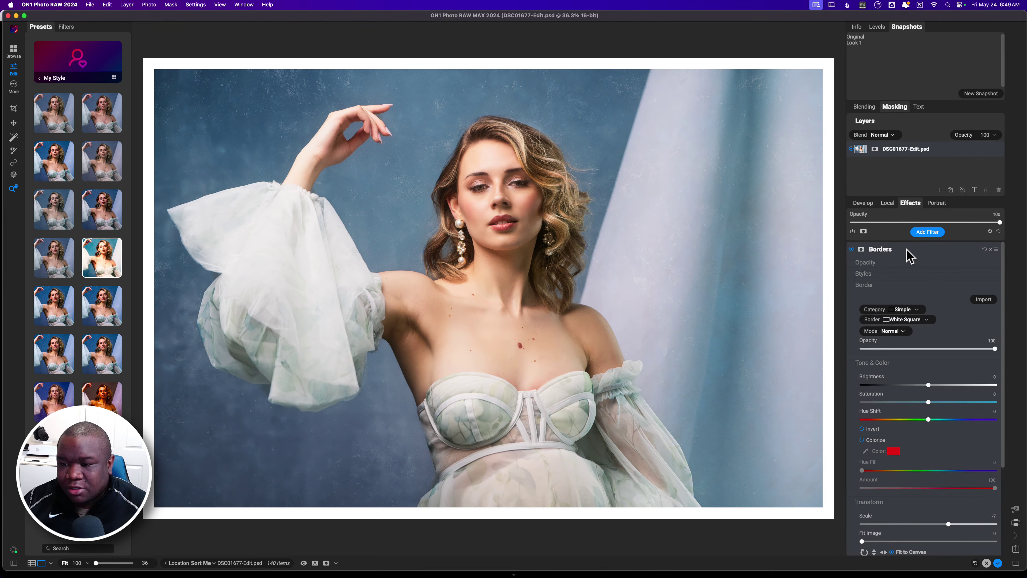
click(886, 249)
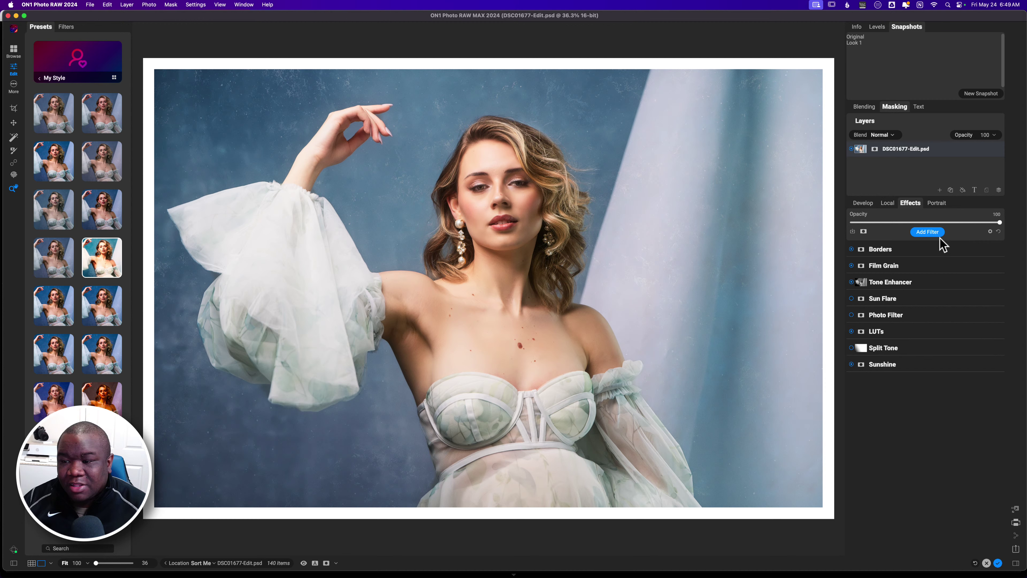
click(928, 232)
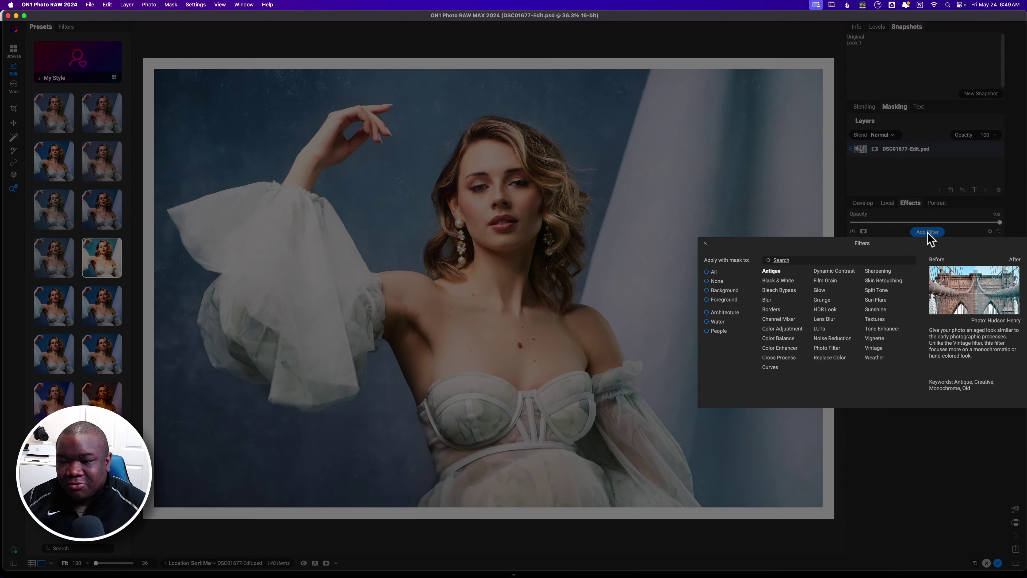
click(778, 281)
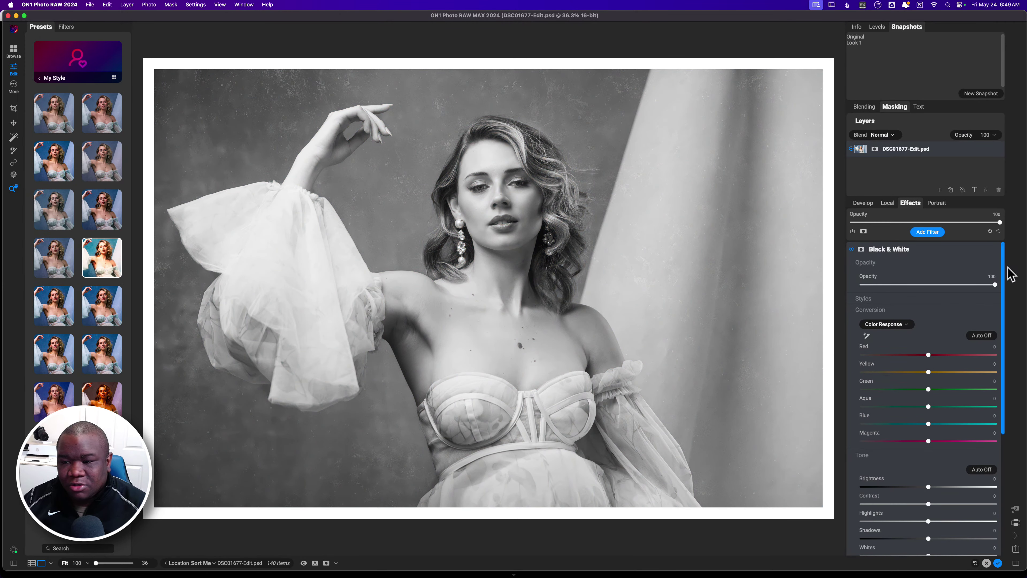
drag(944, 254, 876, 271)
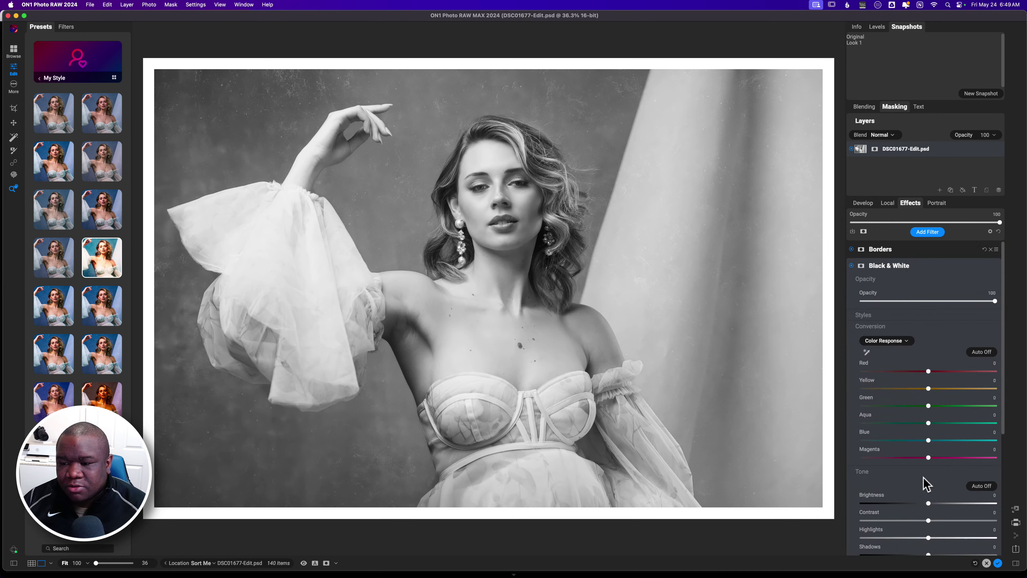
Deepen the Black & White filter's Blacks to about -32 while checking shadow clipping around the hair.
scroll(1007, 438, down, 4)
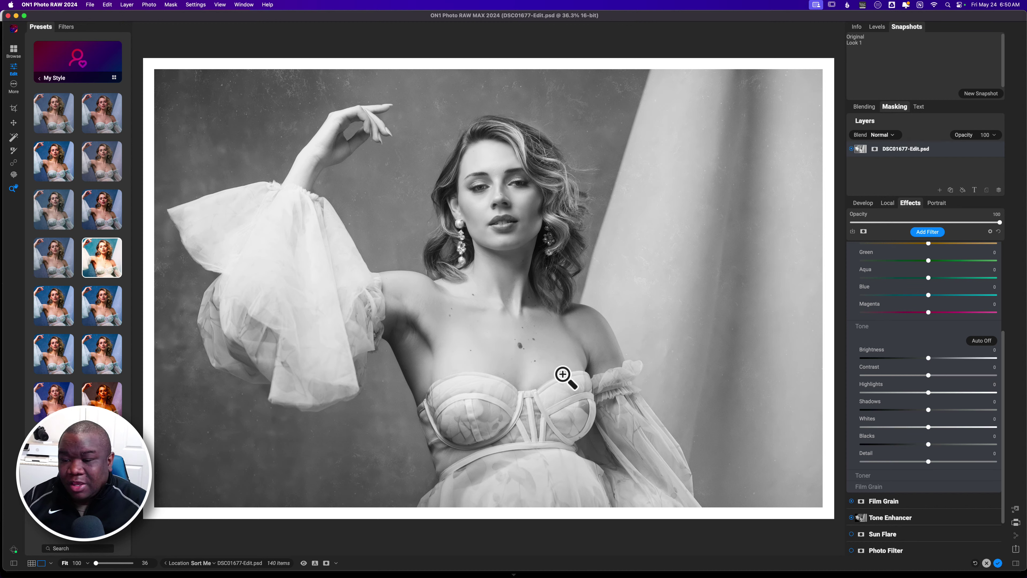
alt+click(929, 445)
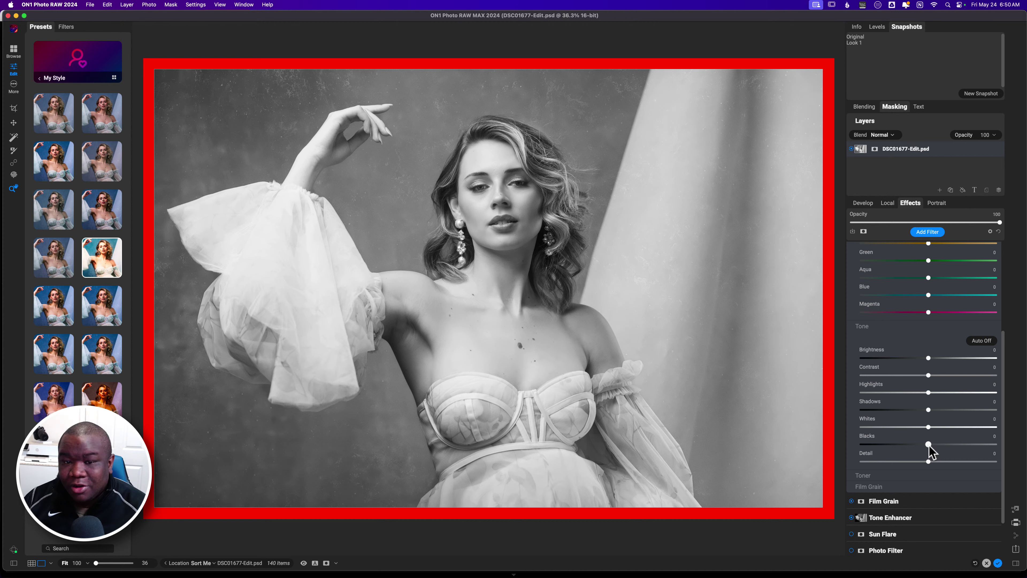
drag(929, 445, 882, 445)
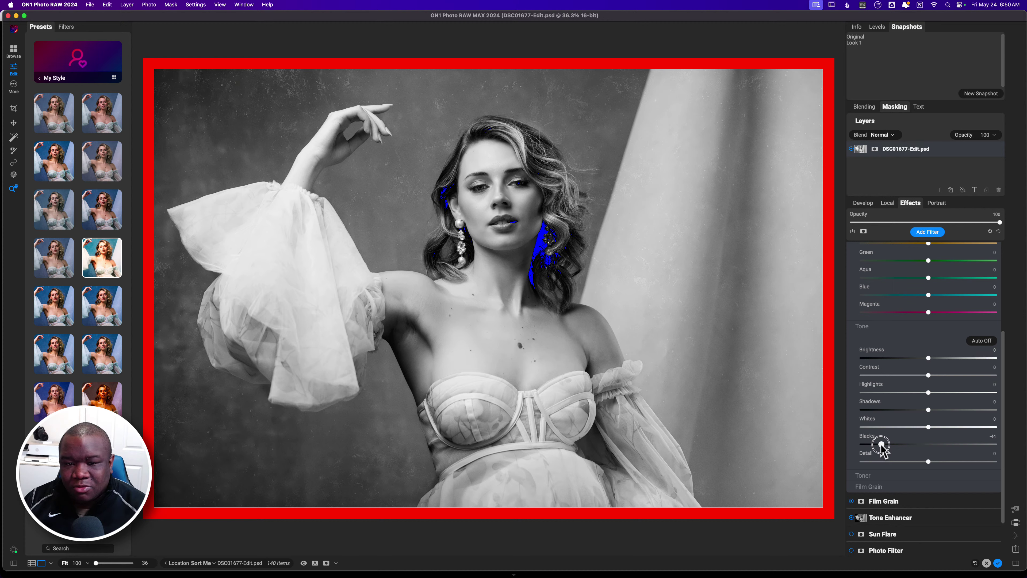
drag(882, 445, 890, 446)
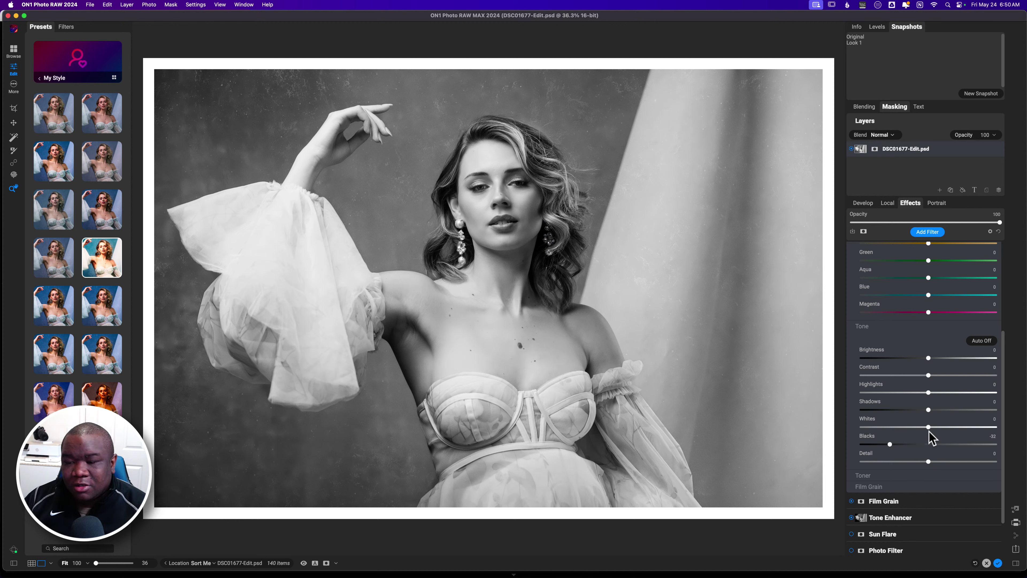
Show the Levels histogram and turn off the Borders filter so the white border does not affect it.
click(873, 41)
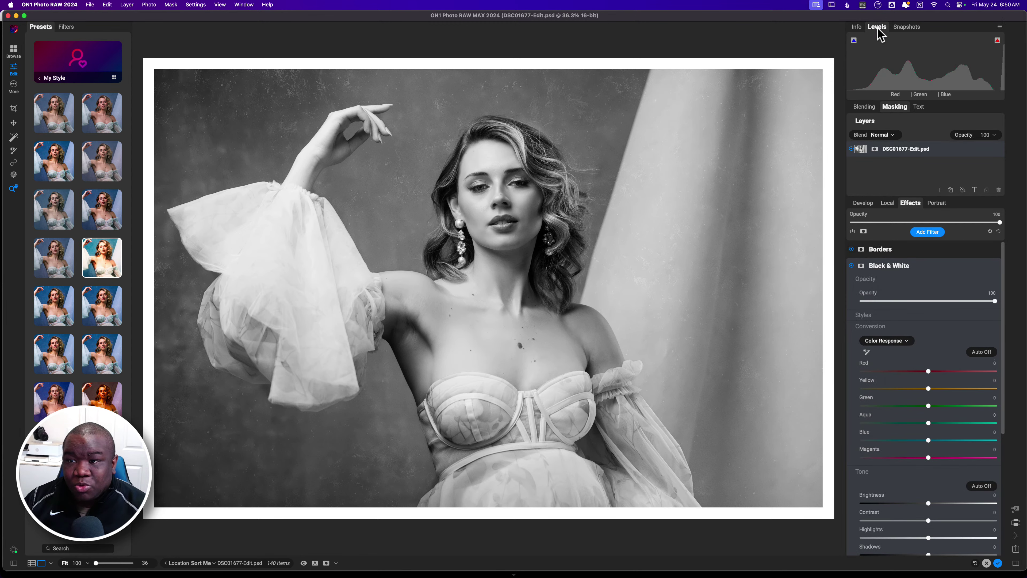
click(877, 27)
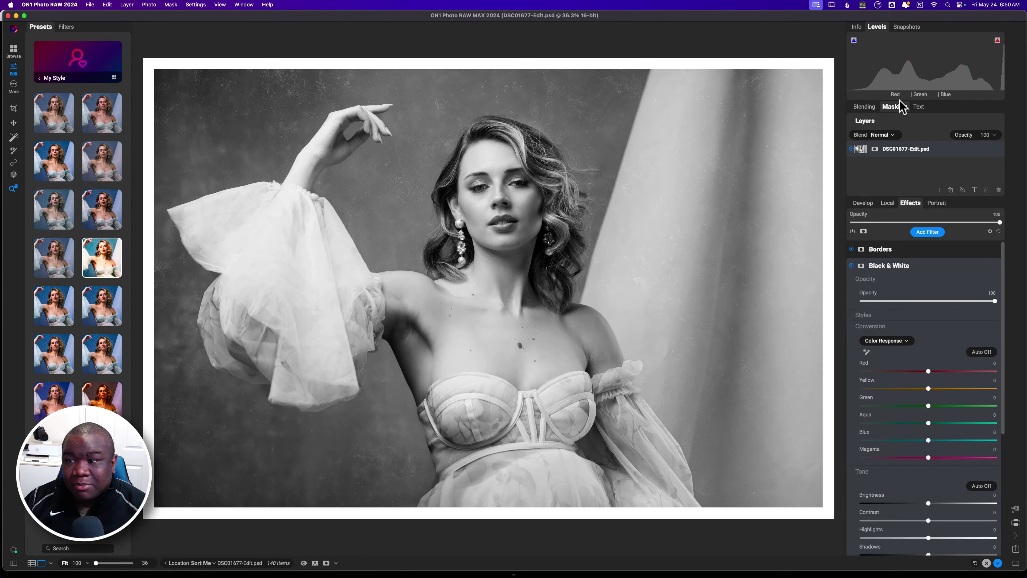
click(895, 106)
click(896, 107)
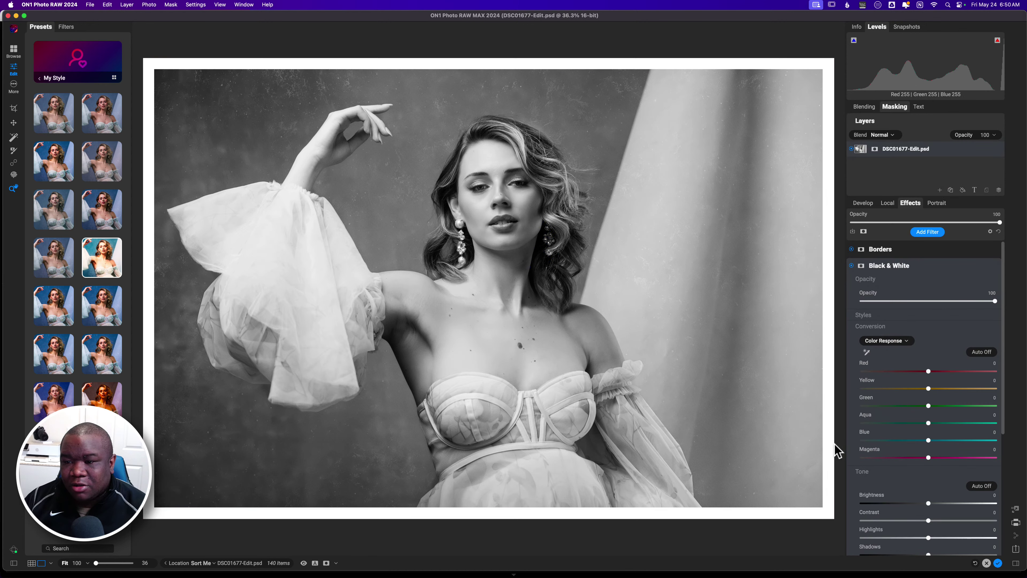
click(851, 249)
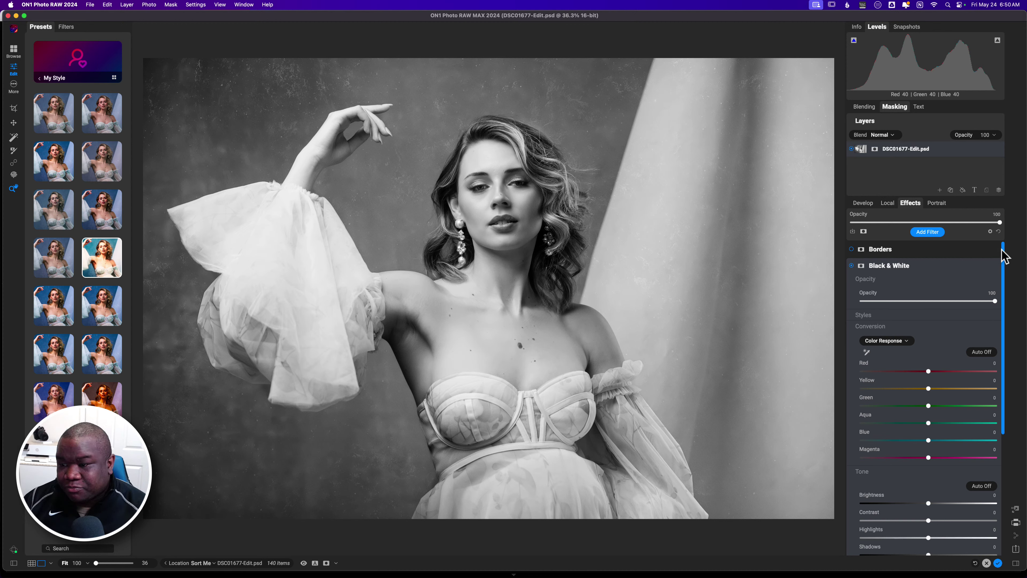
Raise the Black & White filter's Whites to about 4 while checking for clipped areas.
drag(1004, 256, 1002, 355)
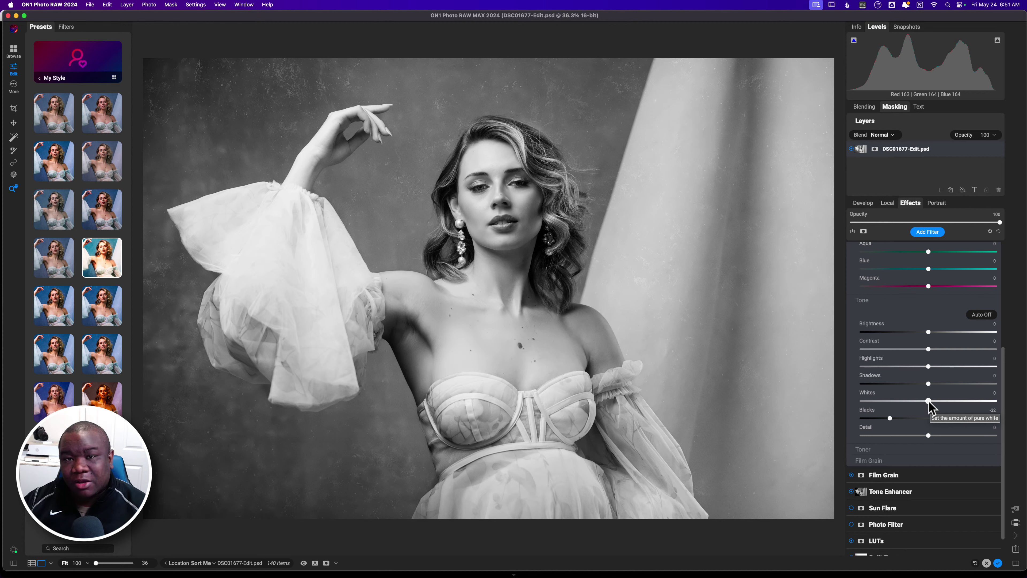
mouse_move(929, 405)
mouse_down()
mouse_move(948, 407)
mouse_move(936, 407)
mouse_up()
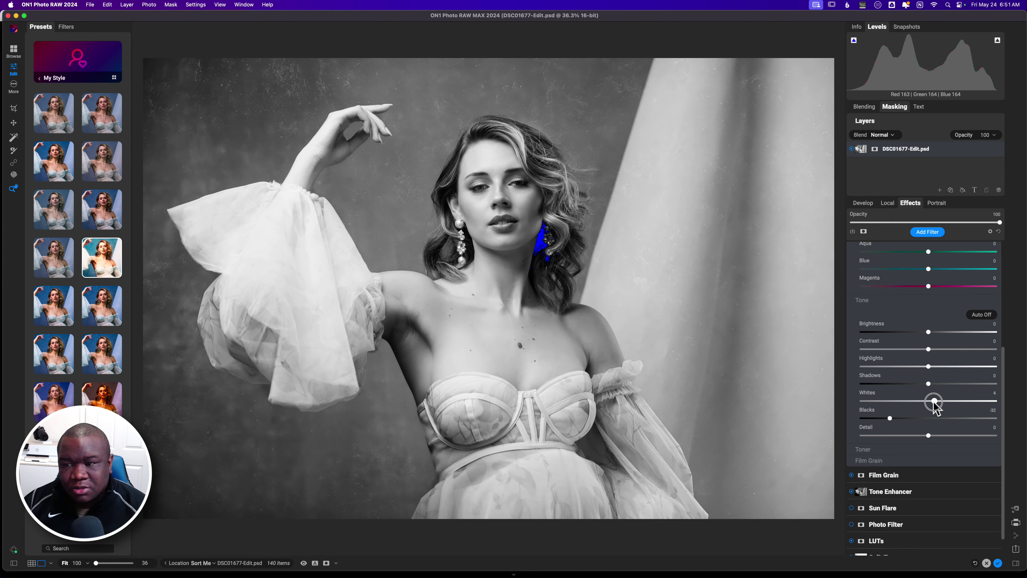
mouse_move(937, 407)
mouse_down()
mouse_move(962, 408)
mouse_move(898, 410)
mouse_move(935, 409)
mouse_up()
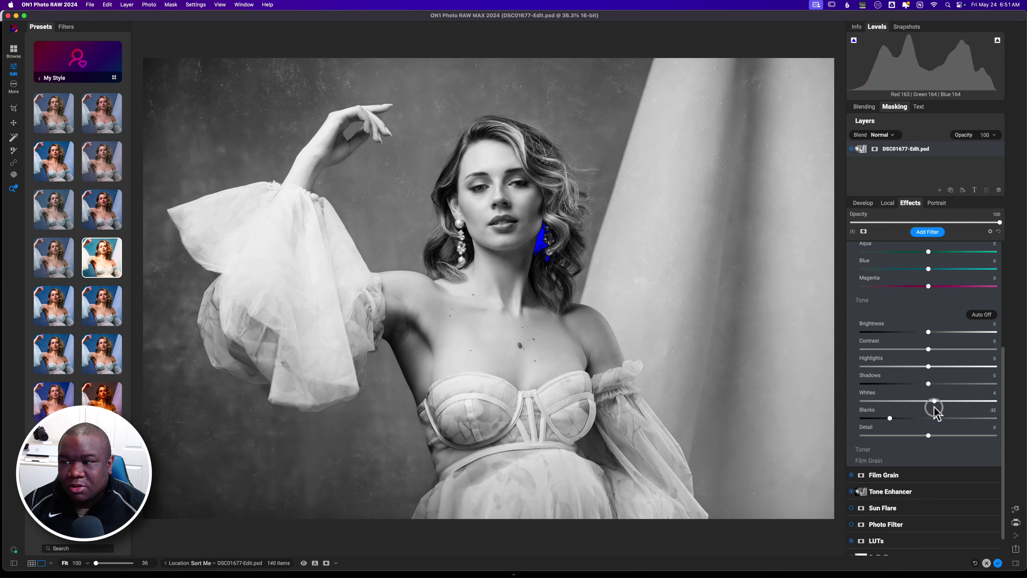
drag(934, 408, 935, 409)
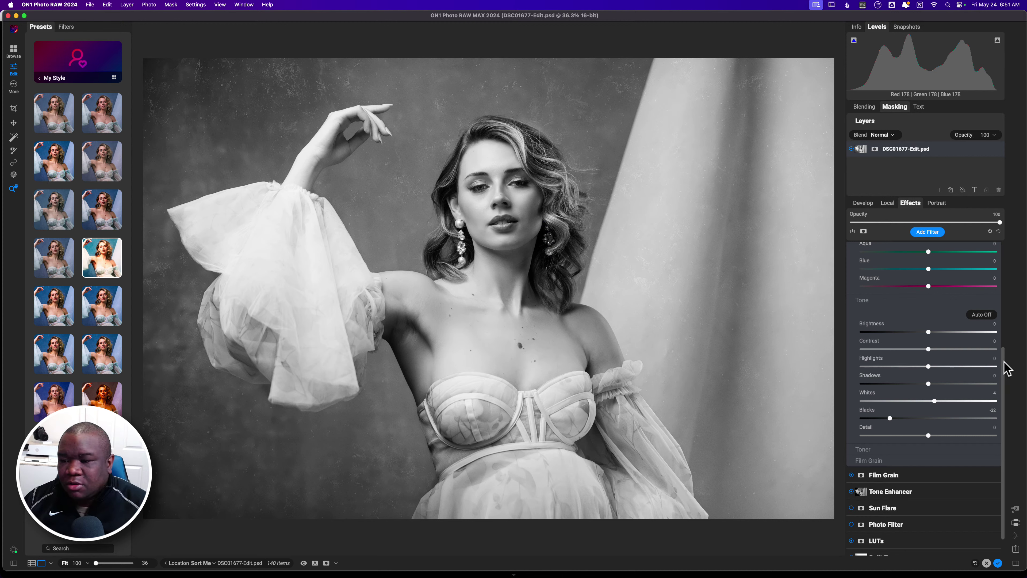
Try stronger contrast with the clipping display on, and settle the Black & White filter's Contrast at about 7.
drag(1004, 336, 1011, 300)
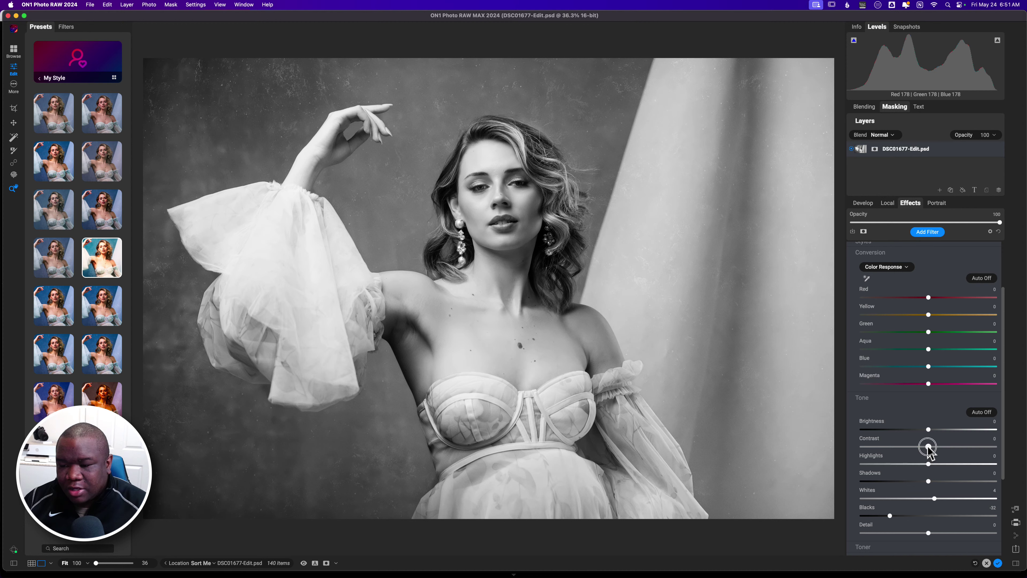
key(j)
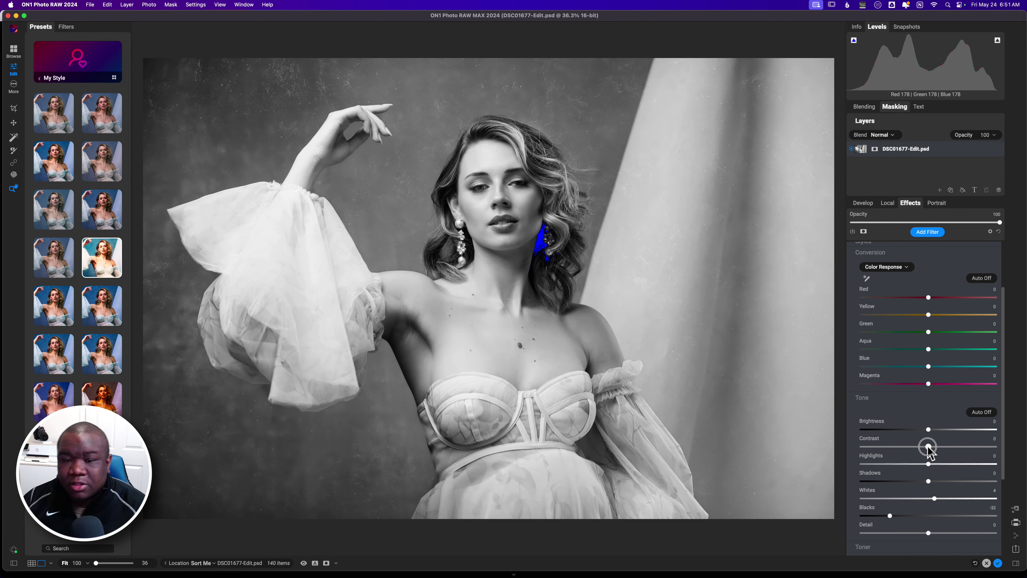
mouse_move(929, 447)
mouse_down()
mouse_move(978, 447)
mouse_move(910, 447)
mouse_move(951, 447)
mouse_move(934, 447)
mouse_up()
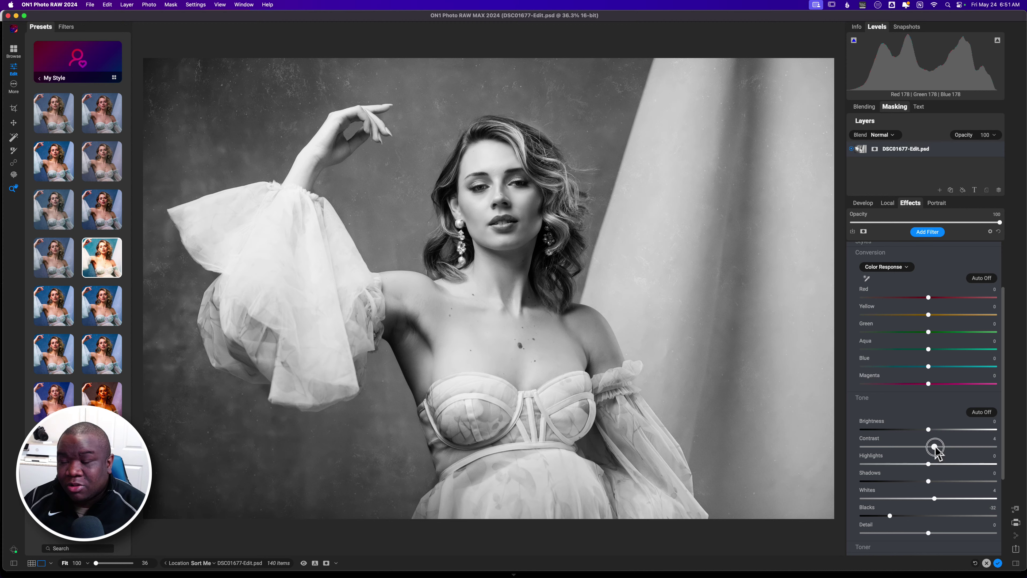
drag(935, 448, 952, 448)
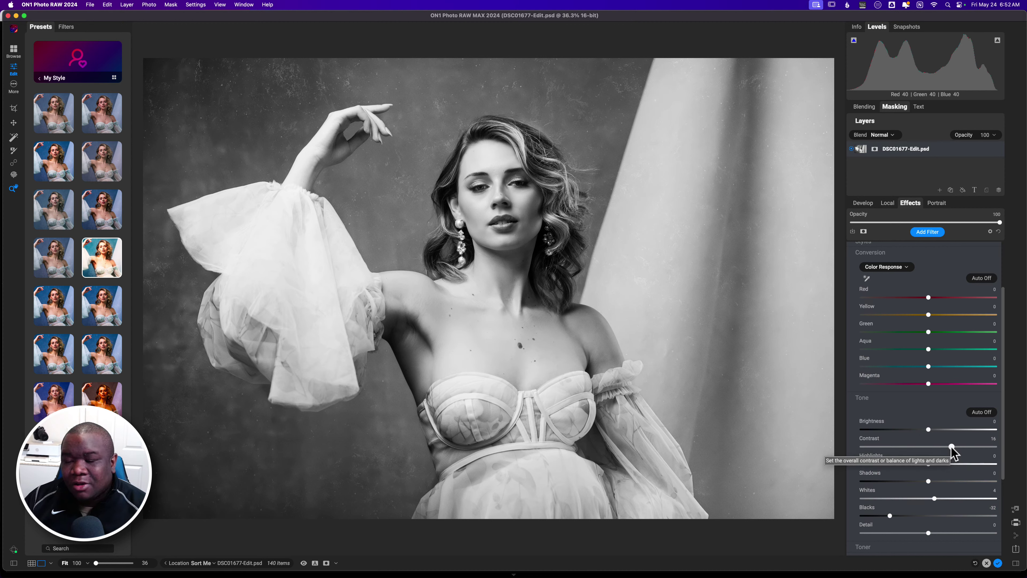
drag(952, 446, 938, 448)
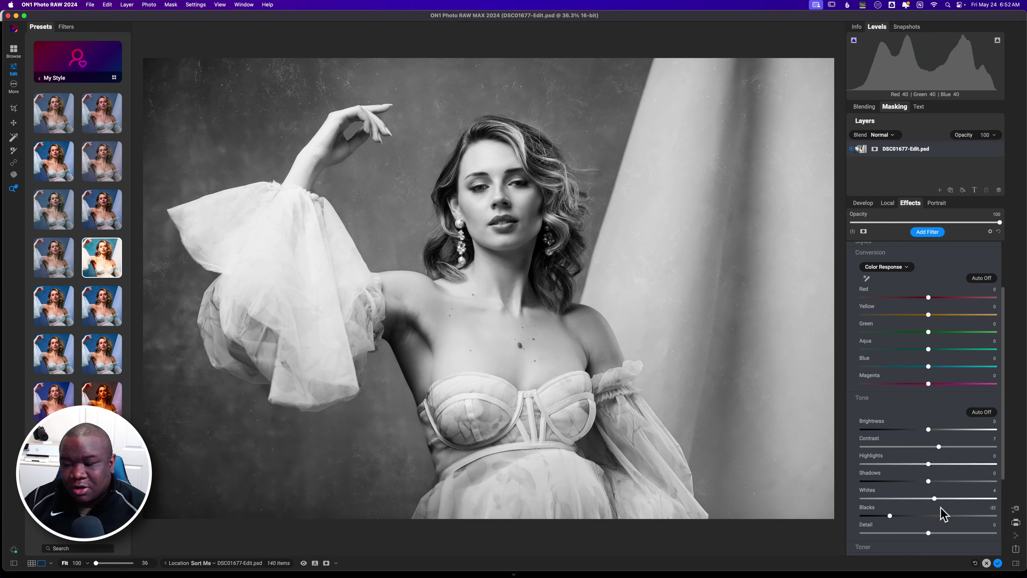
Fine-tune the Black & White filter's tones with Shadows about 7, Highlights about -4, and Brightness about -1.
mouse_move(930, 482)
mouse_down()
mouse_move(952, 483)
mouse_move(938, 483)
mouse_up()
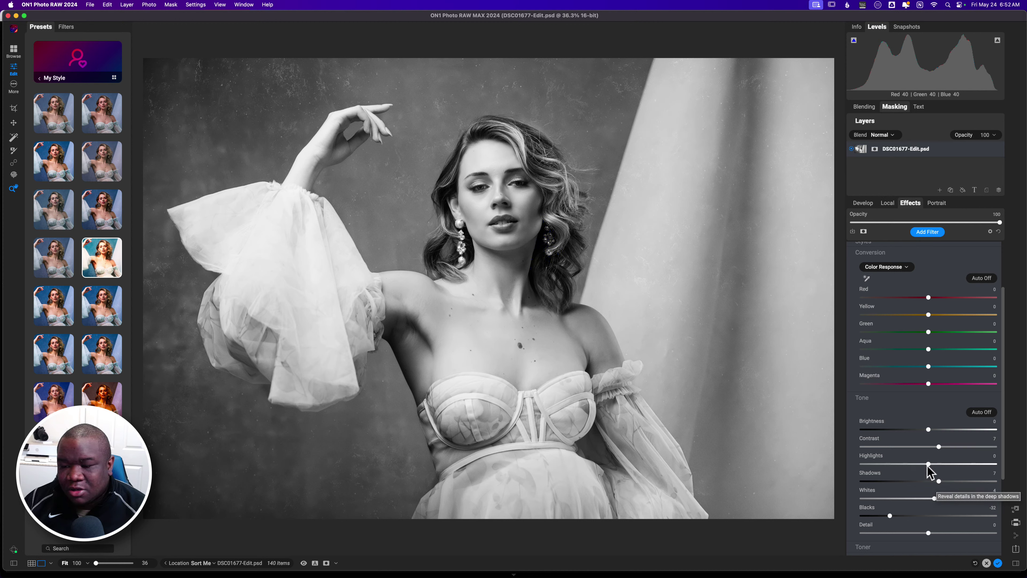
mouse_move(929, 464)
mouse_down()
mouse_move(876, 464)
mouse_move(962, 465)
mouse_move(922, 465)
mouse_up()
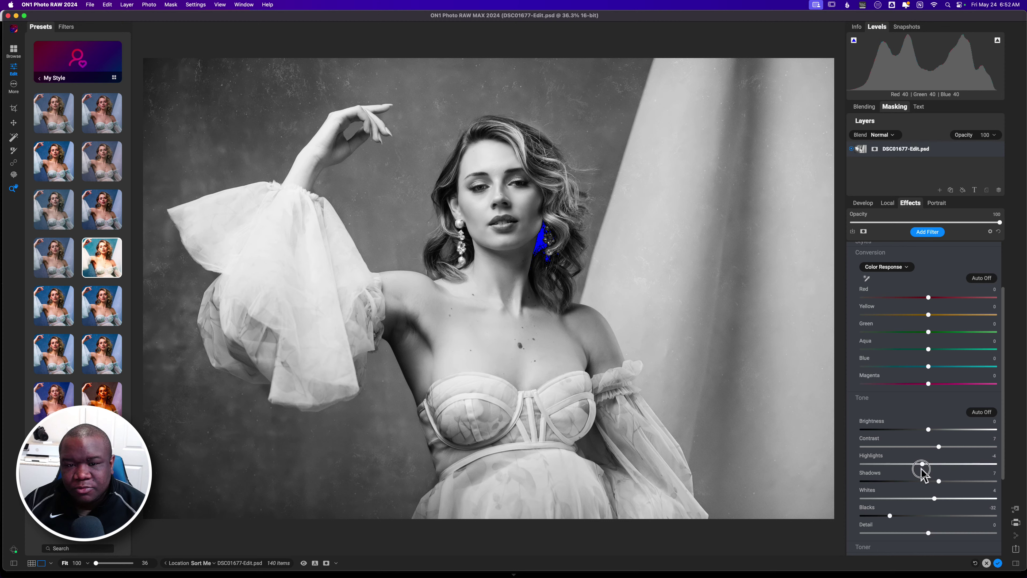
drag(923, 465, 922, 465)
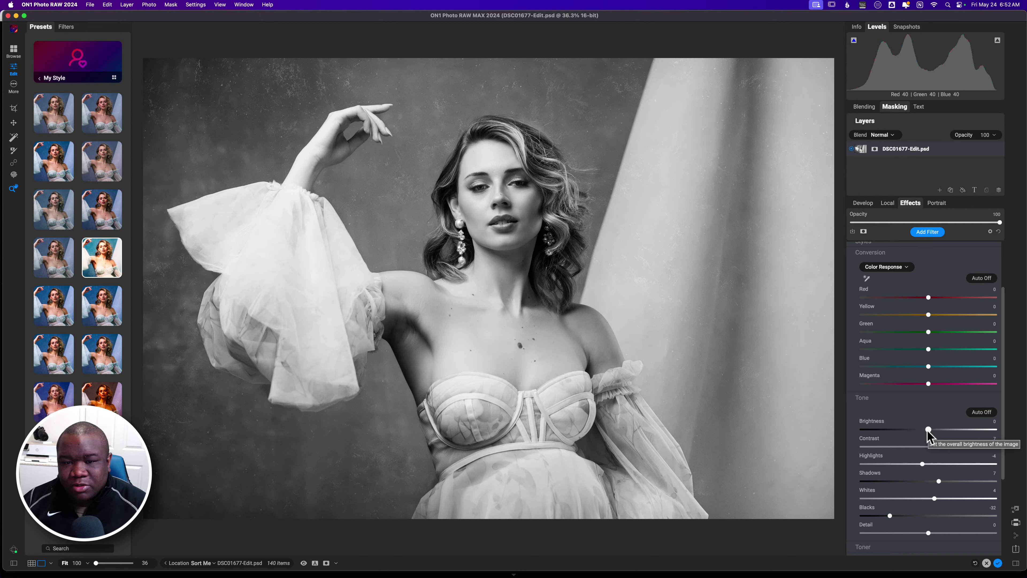
drag(927, 431, 927, 431)
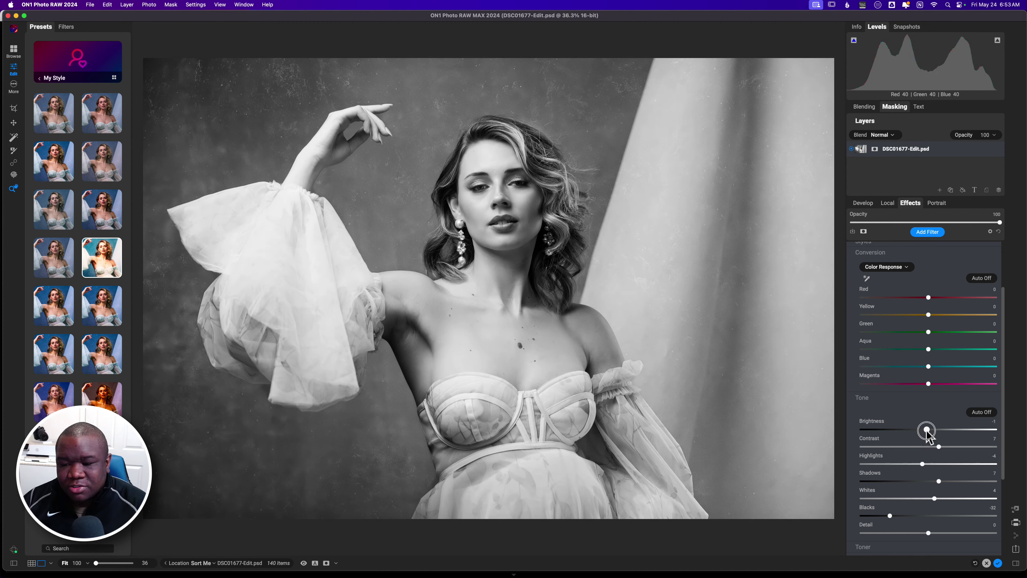
Collapse the Black & White filter, add a new Tone Enhancer filter, and raise its Detail to about 11.
drag(1003, 395, 1016, 479)
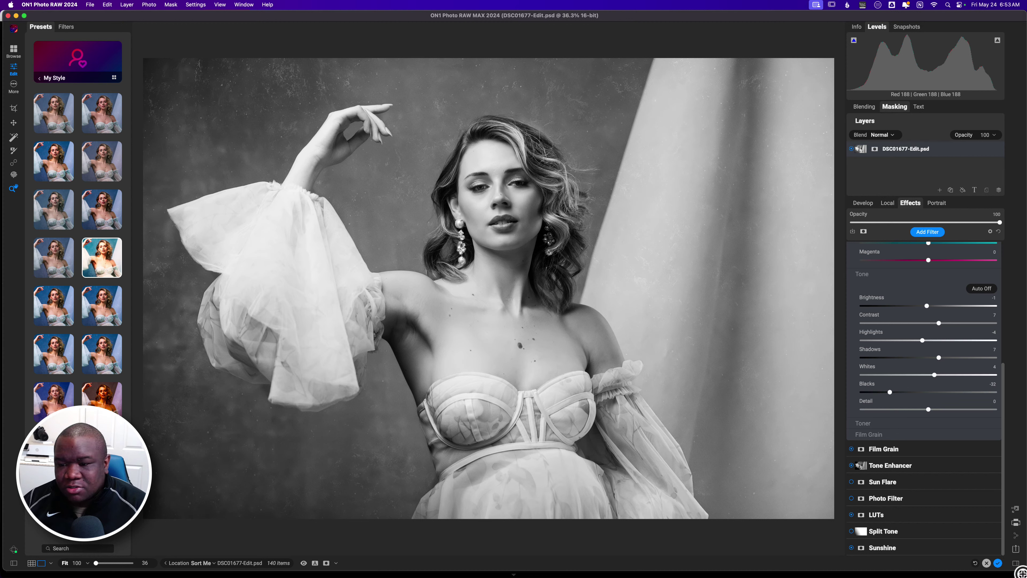
drag(1006, 392, 1016, 275)
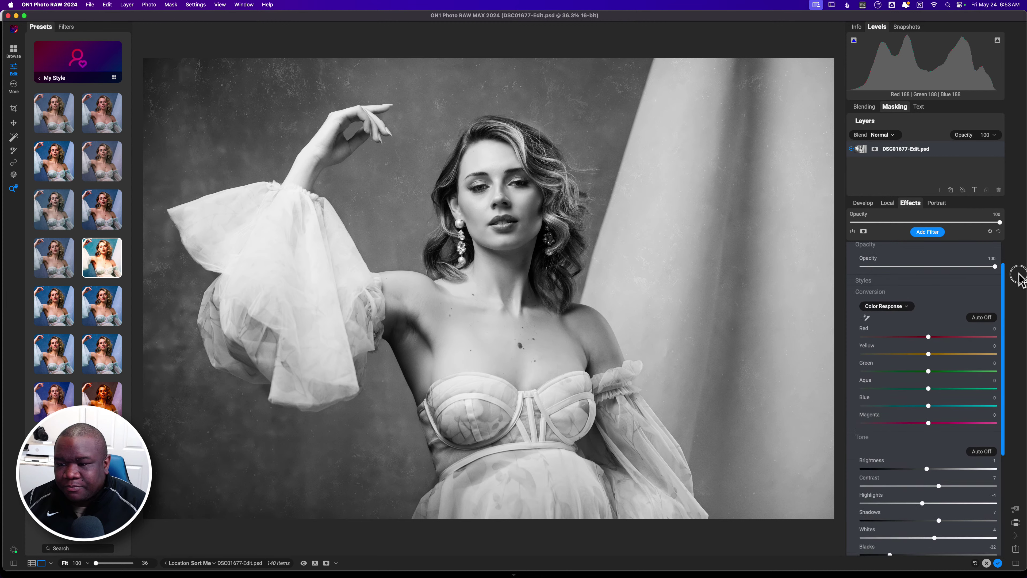
click(932, 271)
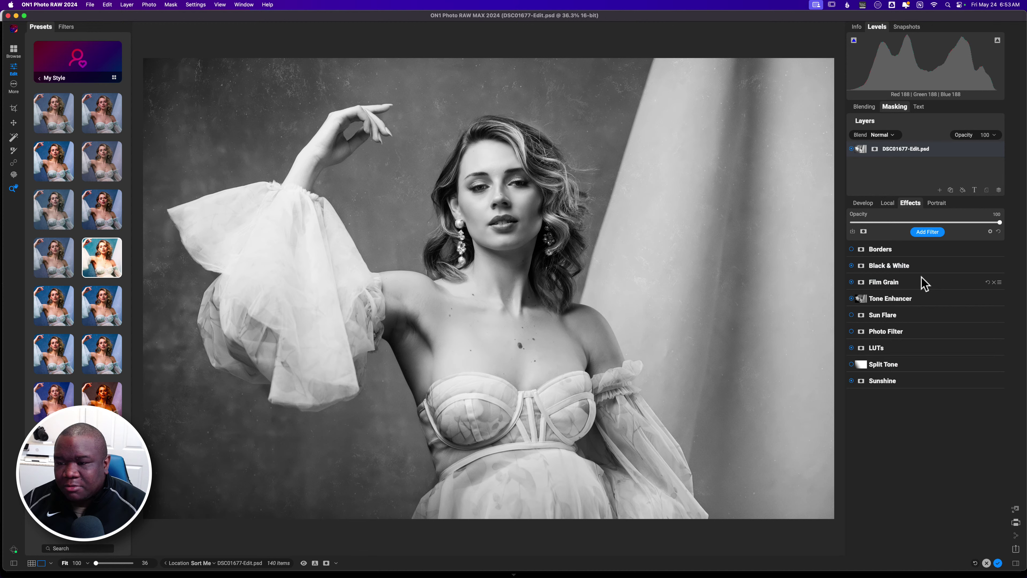
click(927, 232)
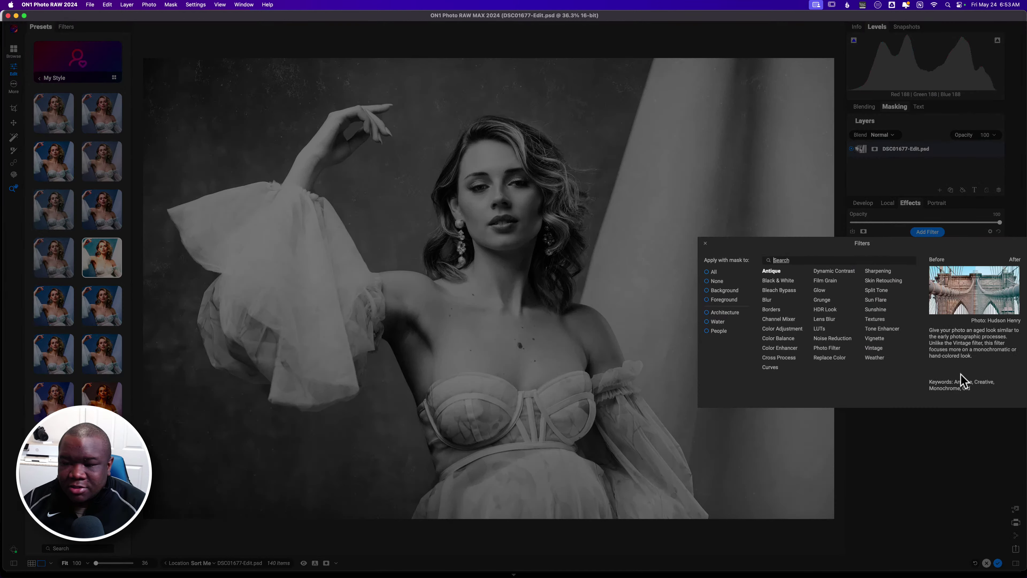
click(887, 329)
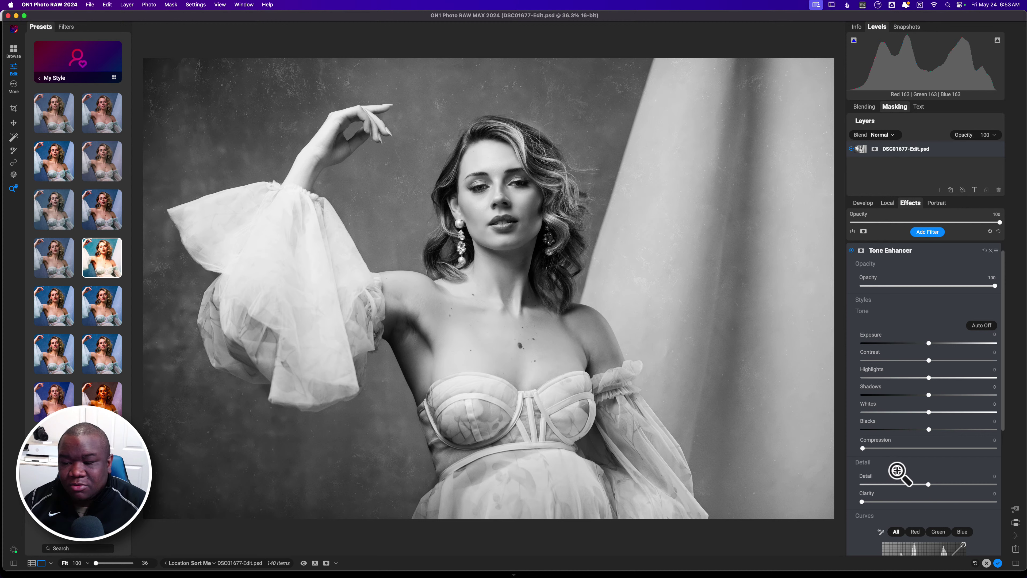
drag(929, 484, 945, 485)
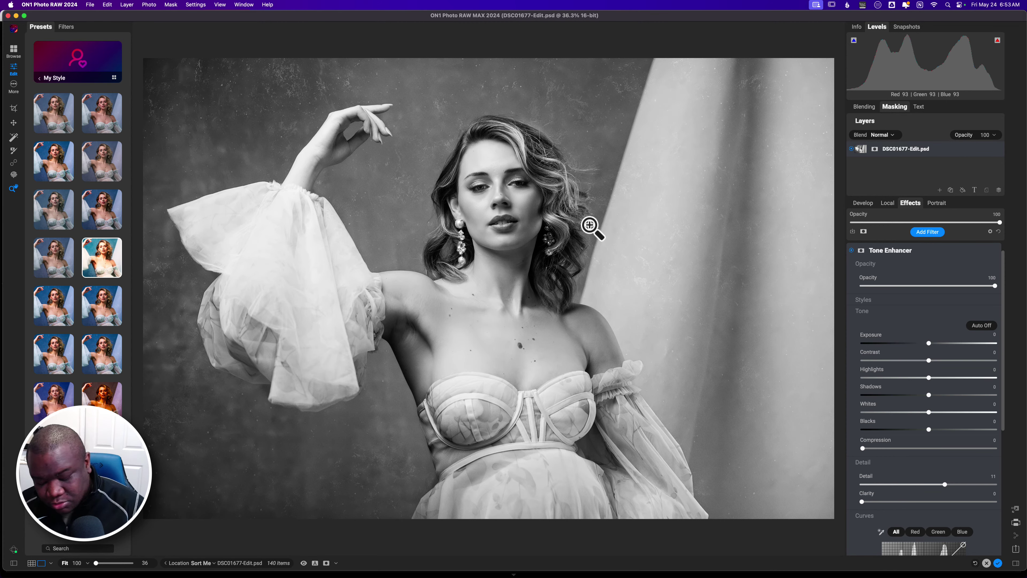
Try to mask the Tone Enhancer effect onto the woman's hair with a size 500 masking brush in Paint mode.
key(b)
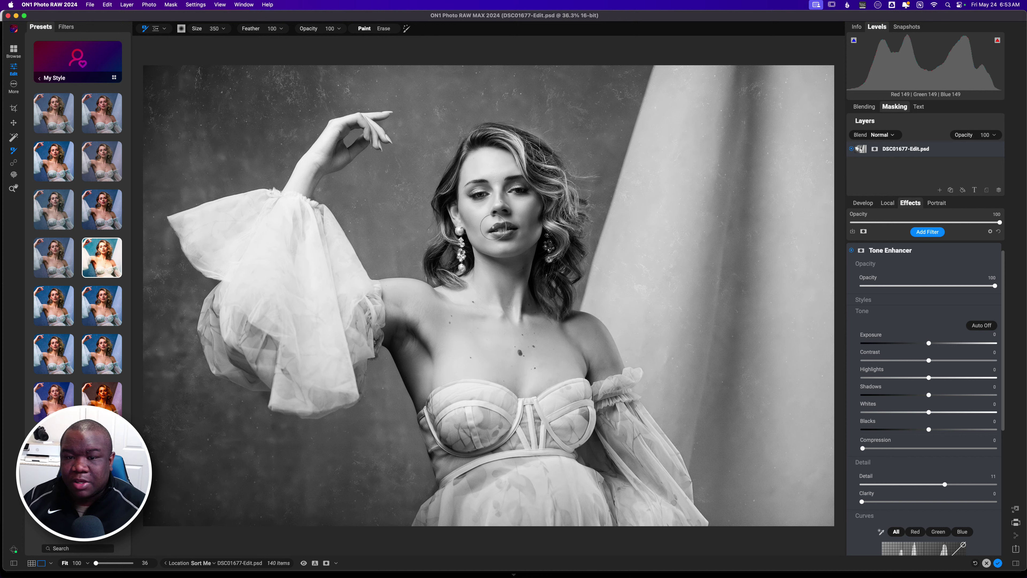
key(bracketright)
key(bracketright)
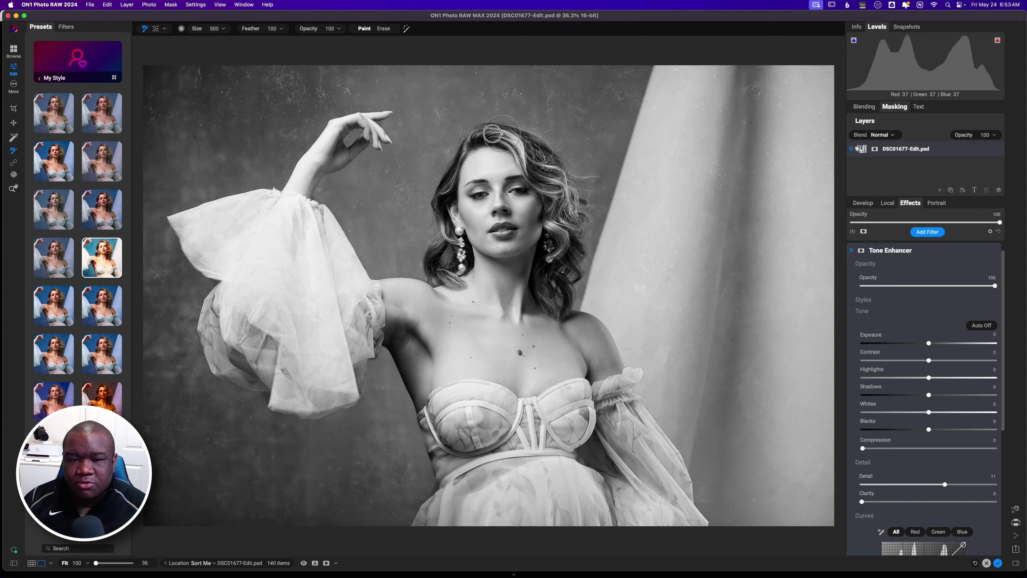
drag(481, 136, 582, 230)
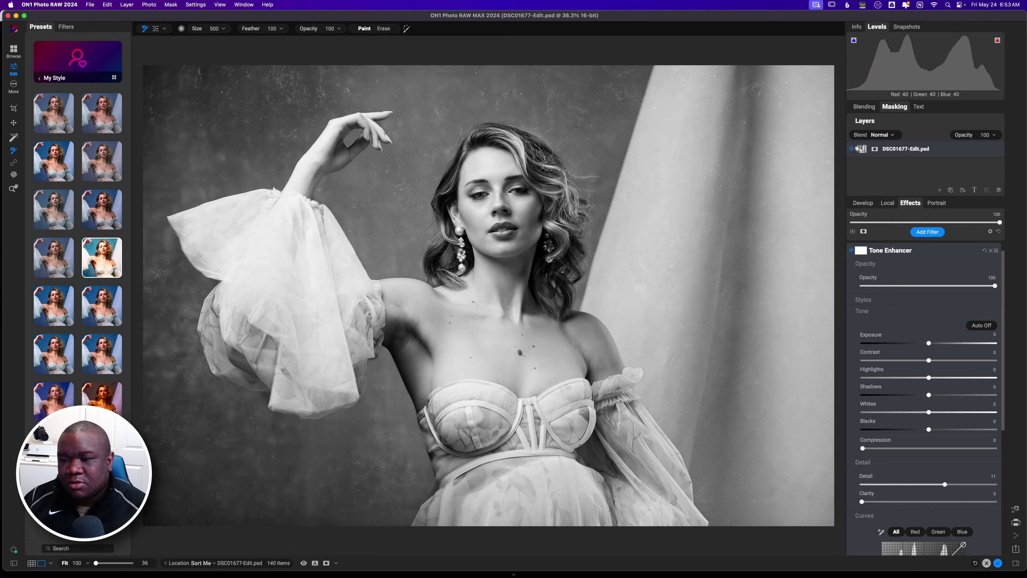
Invert the Tone Enhancer's mask to black and paint the effect onto the hair with a size 350 brush.
mouse_move(1, 1)
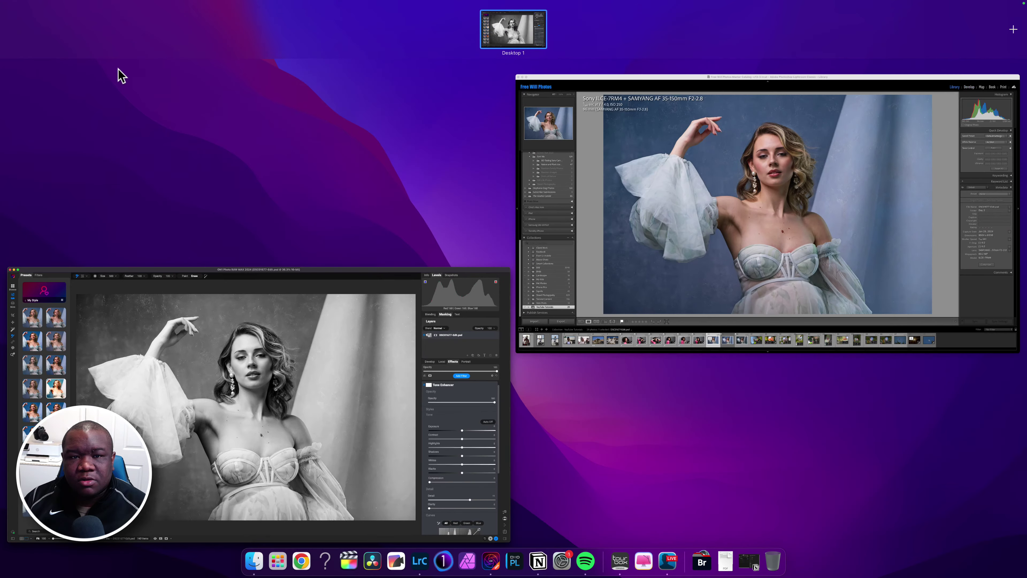
click(118, 68)
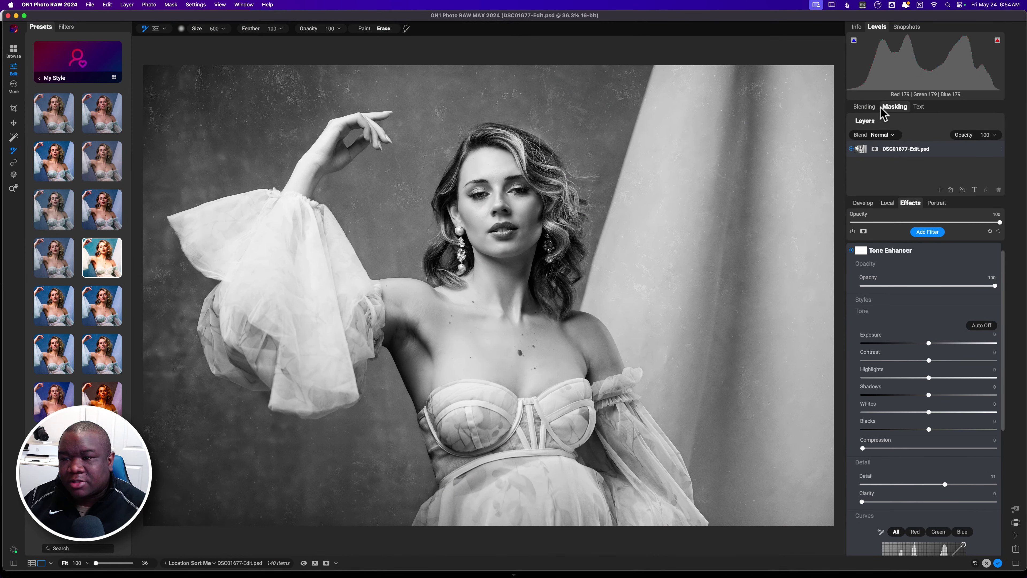
click(892, 107)
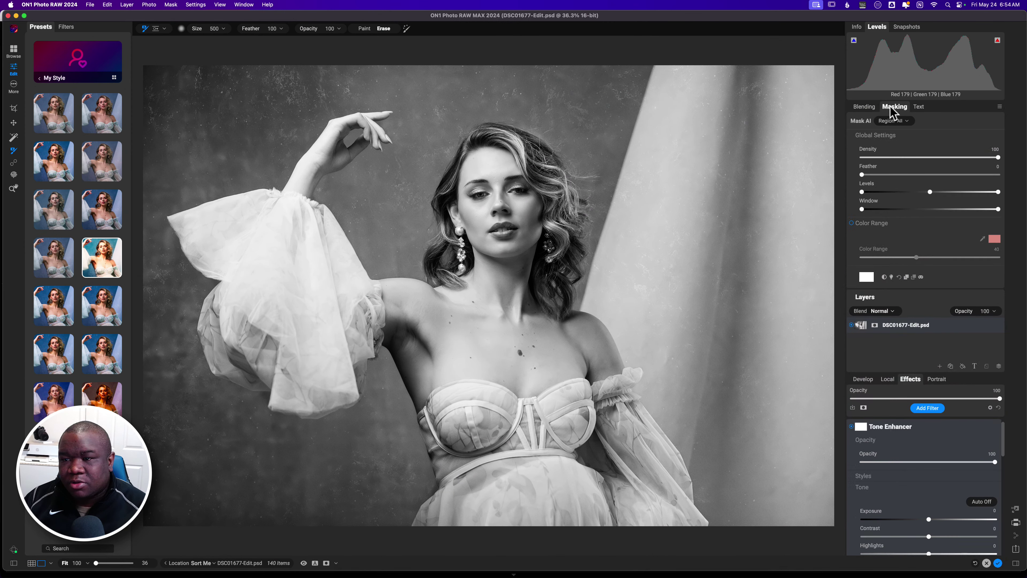
click(884, 277)
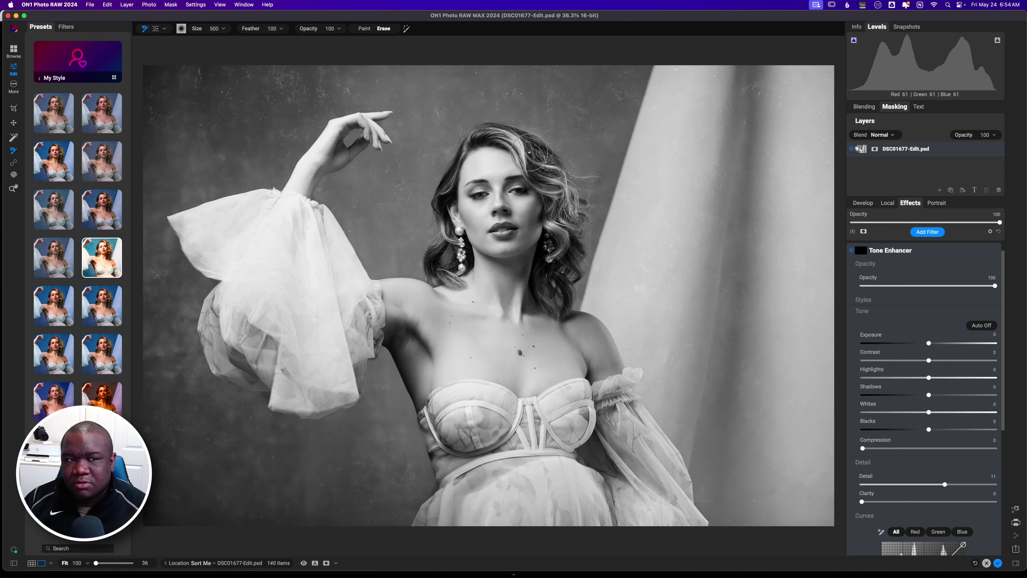
key(bracketleft)
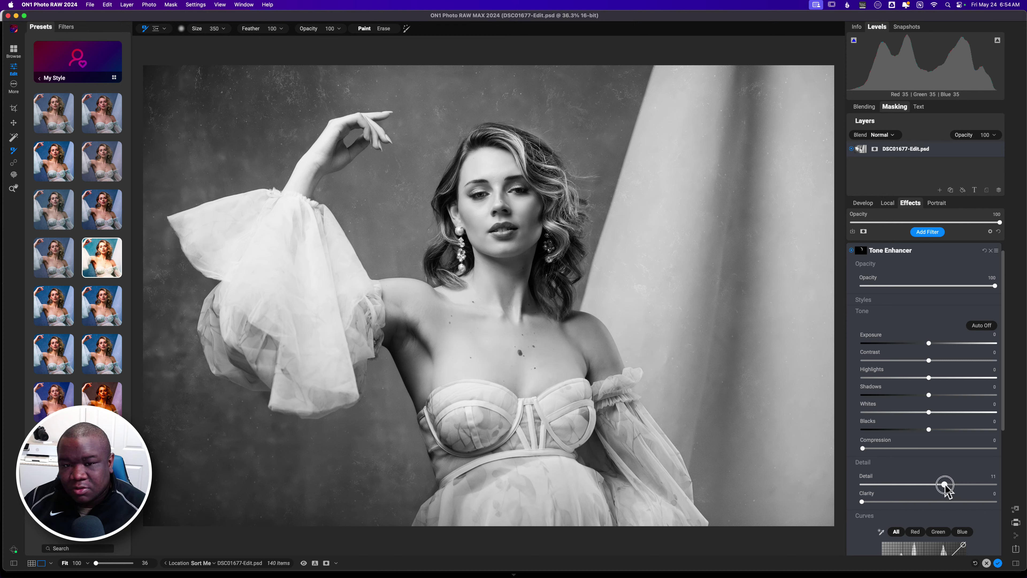
Strengthen the masked Tone Enhancer with Detail at about 28, Exposure at about 0.45, and Shadows at about 4.
drag(946, 485, 963, 485)
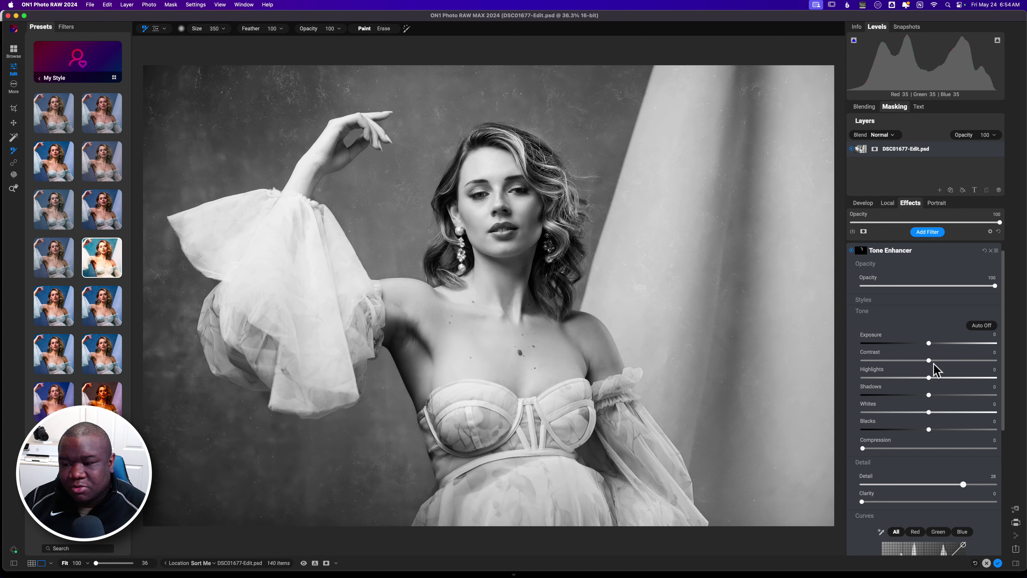
drag(929, 344, 935, 347)
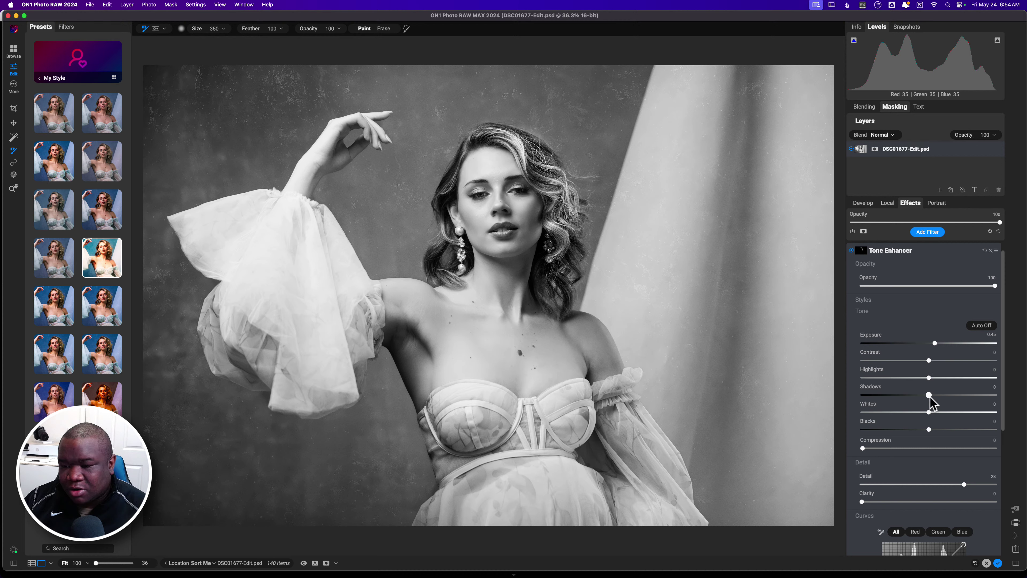
drag(930, 398, 933, 399)
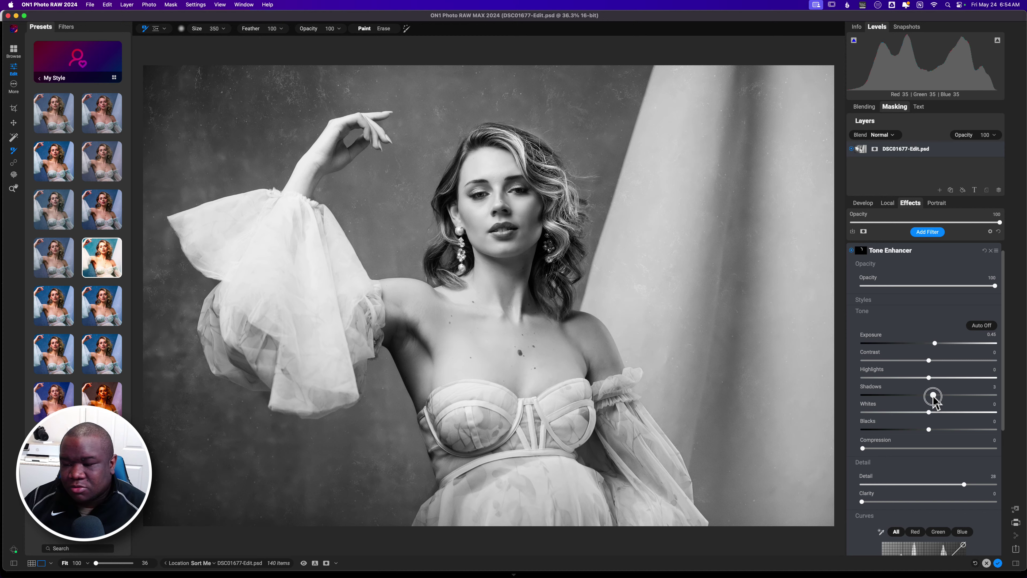
drag(934, 398, 935, 399)
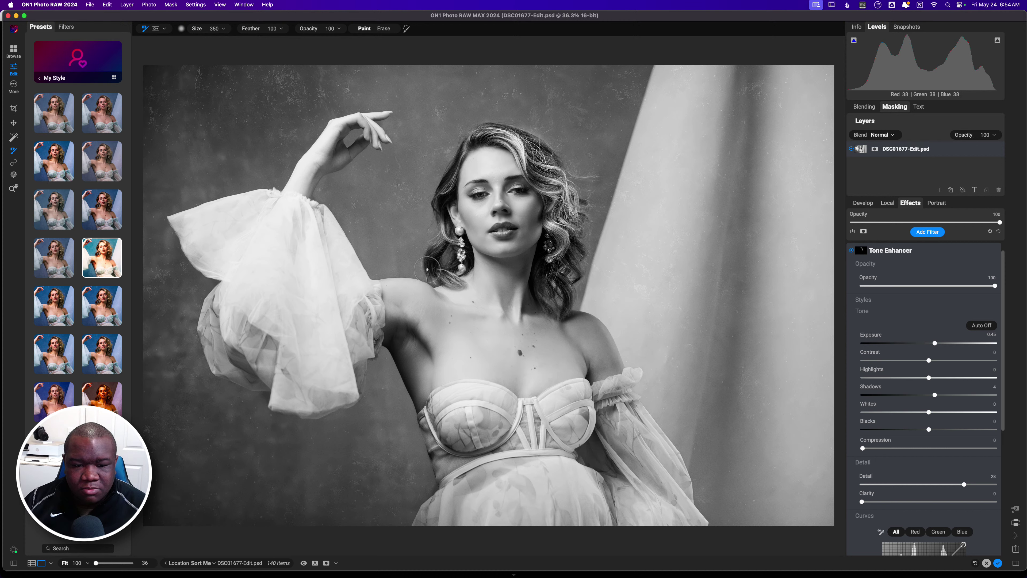
Reduce the masking brush to size 250 for finer painting on the Tone Enhancer's mask.
key(bracketleft)
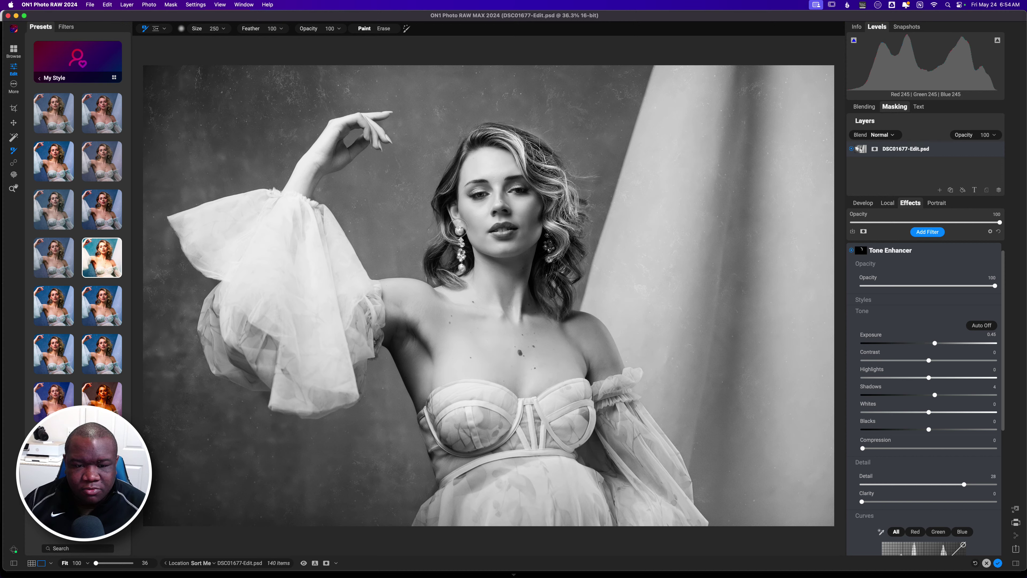